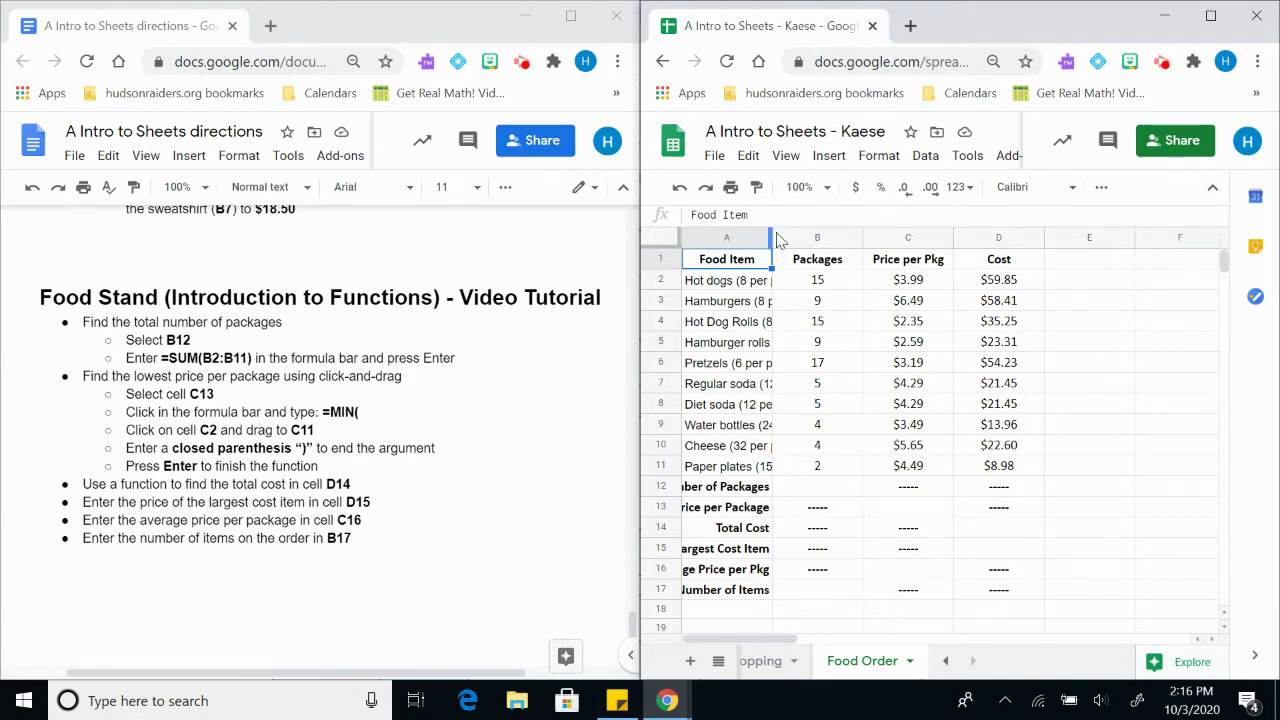
# - Auto-fit column A so entries like 'Paper plates (150 per package)' display fully
pyautogui.moveTo(771, 238); pyautogui.dragTo(843, 259)
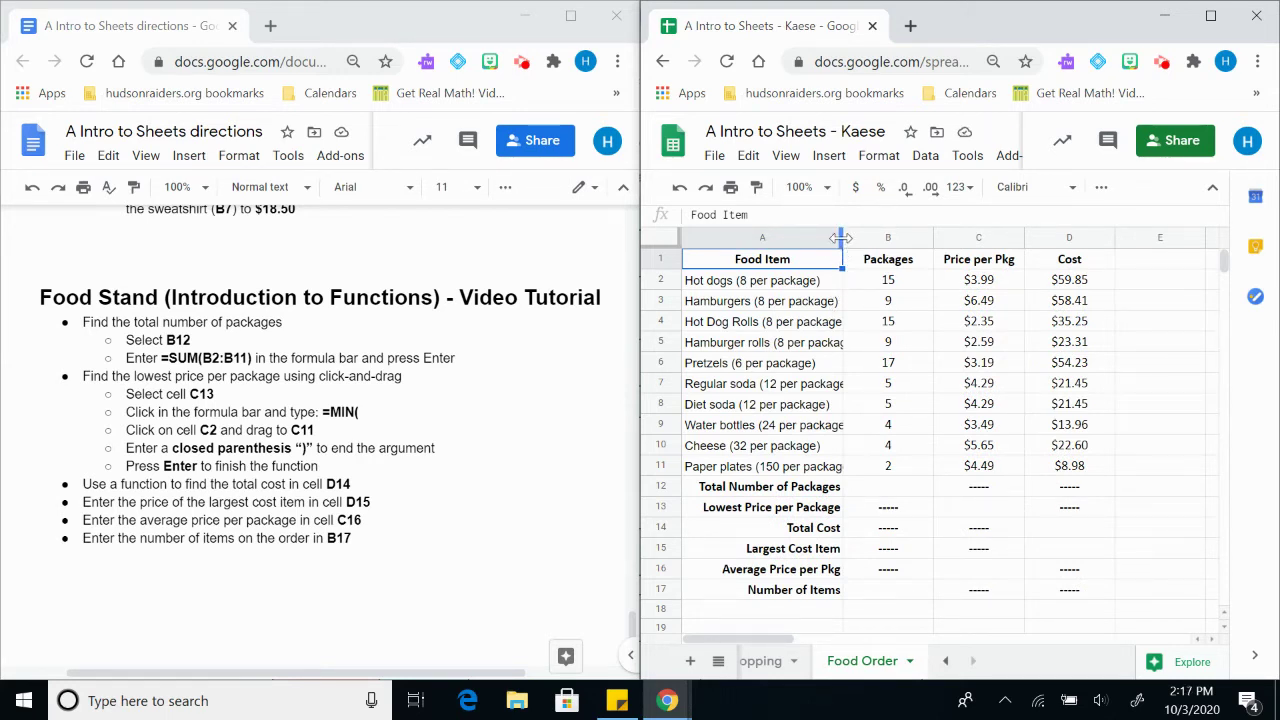
pyautogui.doubleClick(841, 237)
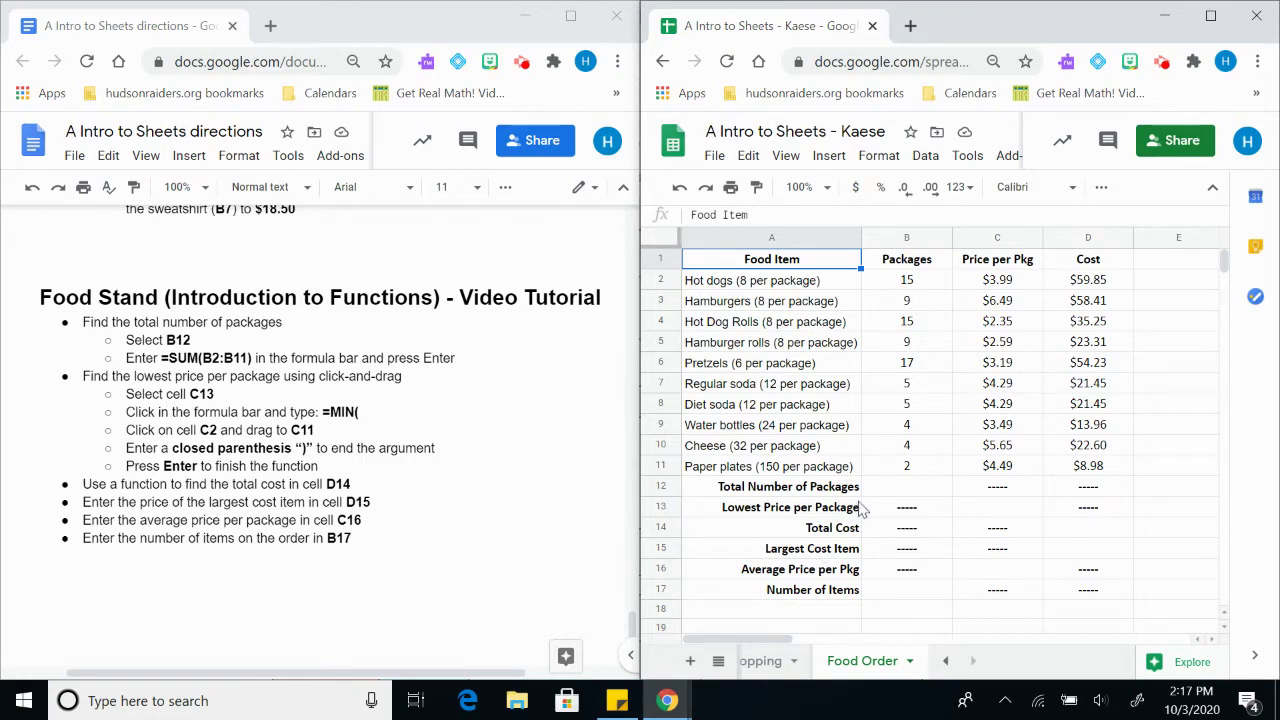
# - Enter =SUM(B2:B11) in B12 to total 85 packages
pyautogui.click(912, 493)
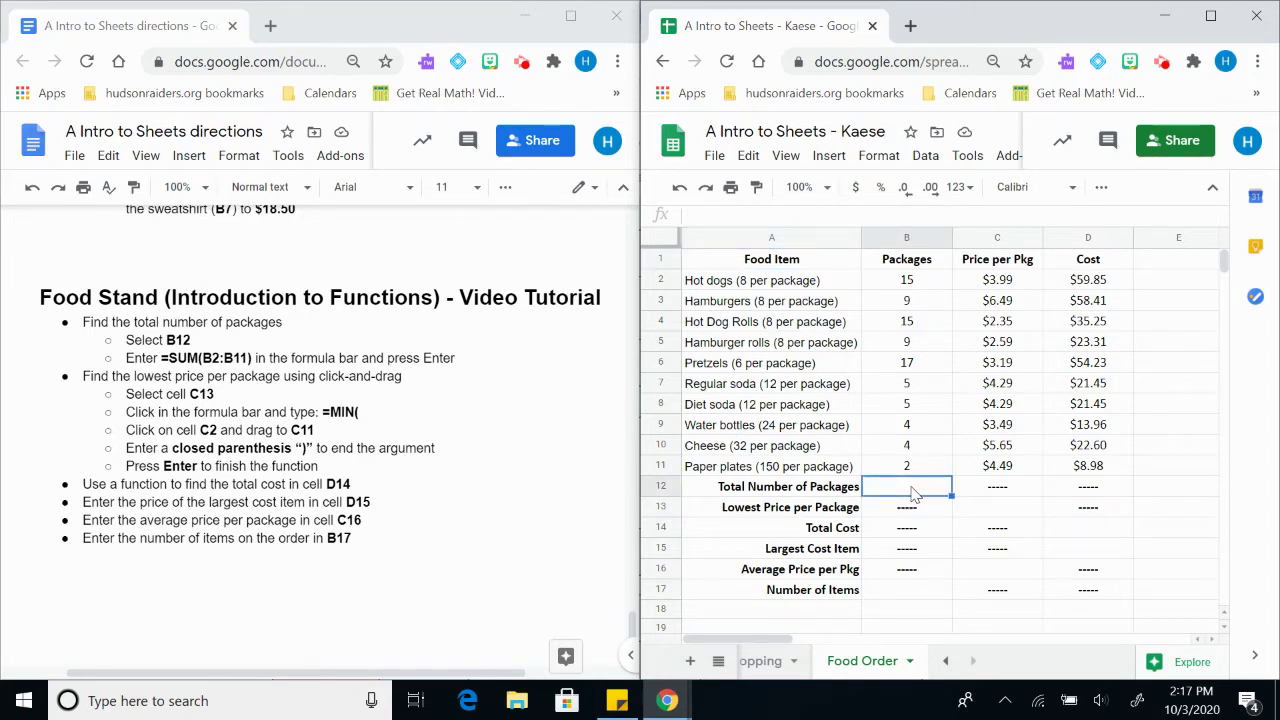
pyautogui.write('=')
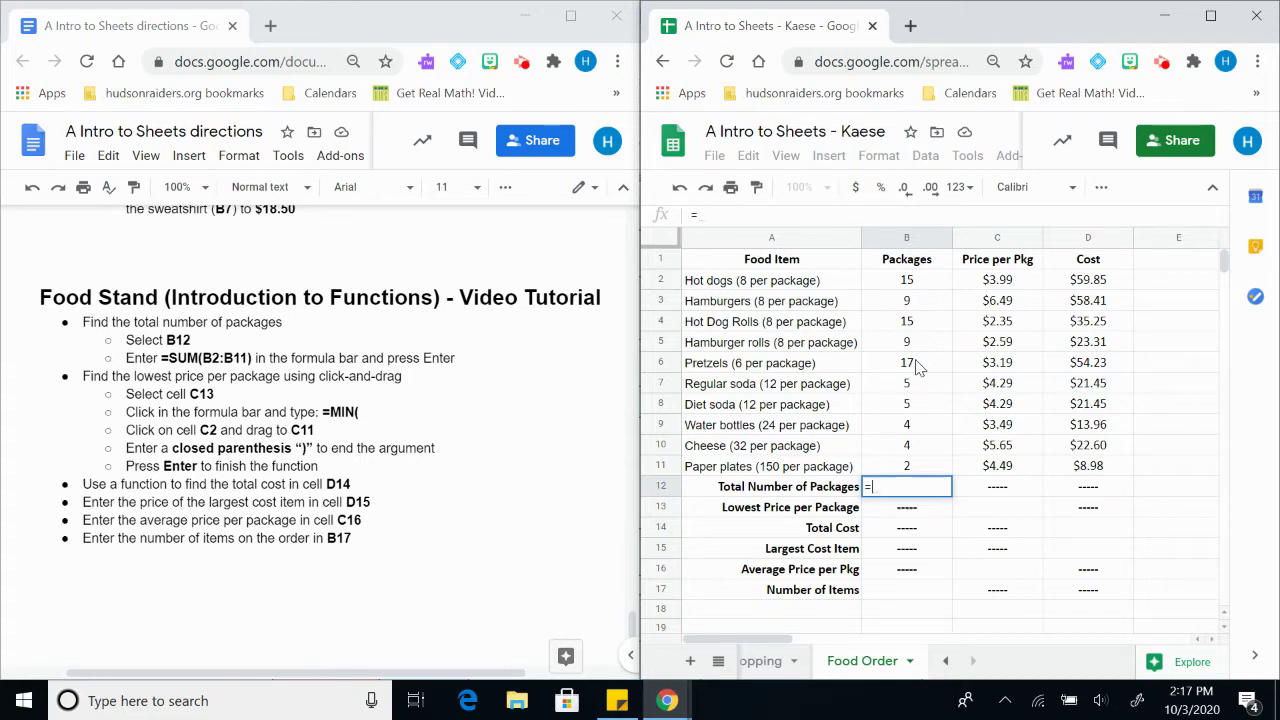
pyautogui.write('SUM')
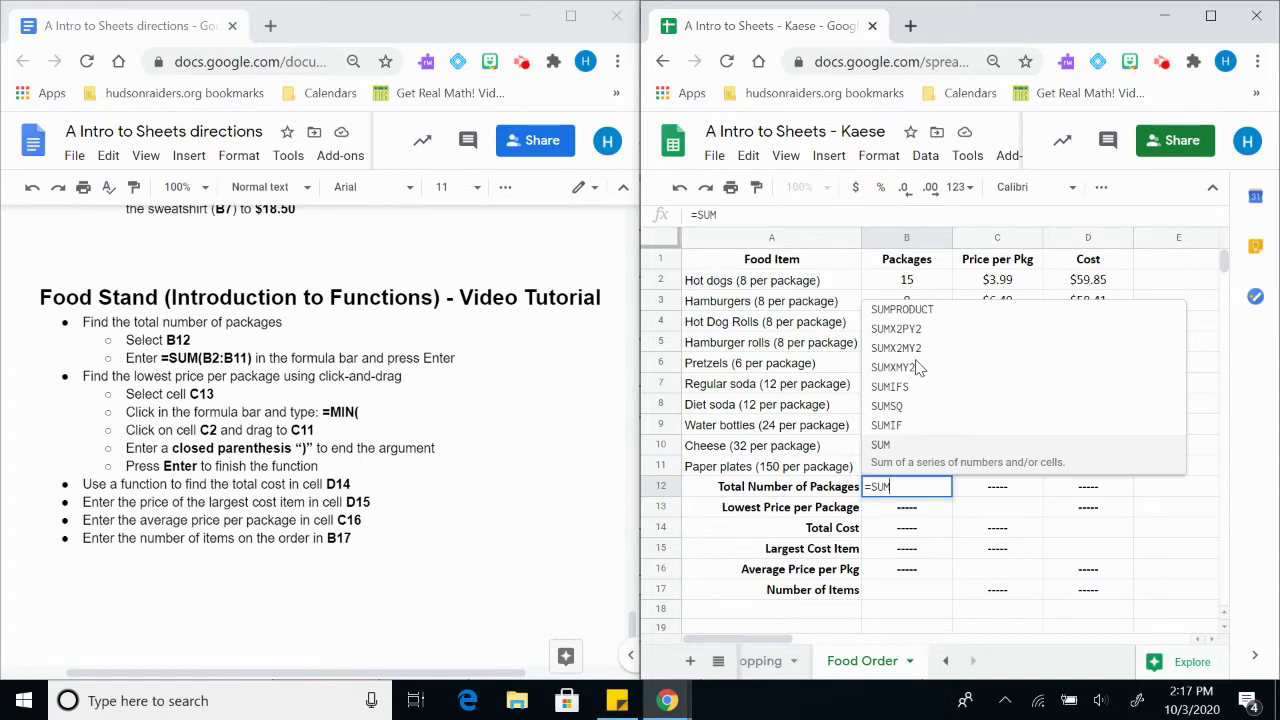
pyautogui.click(891, 458)
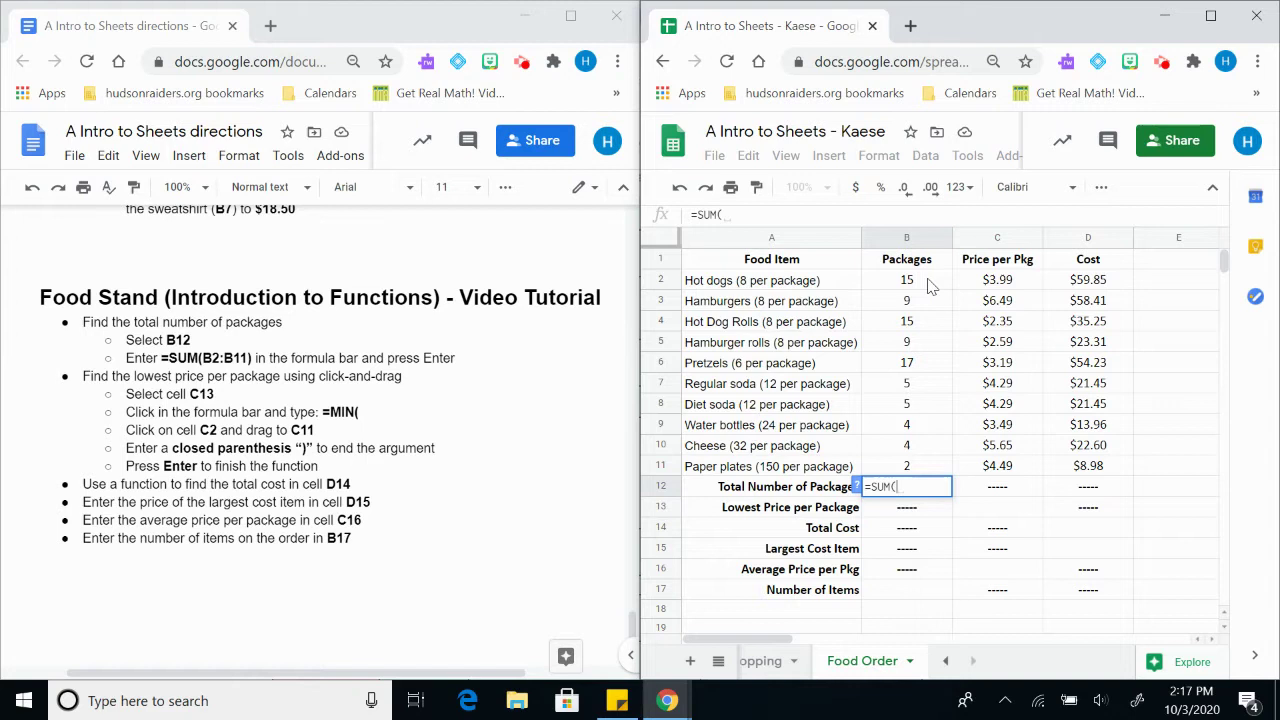
pyautogui.moveTo(928, 286); pyautogui.dragTo(933, 465)
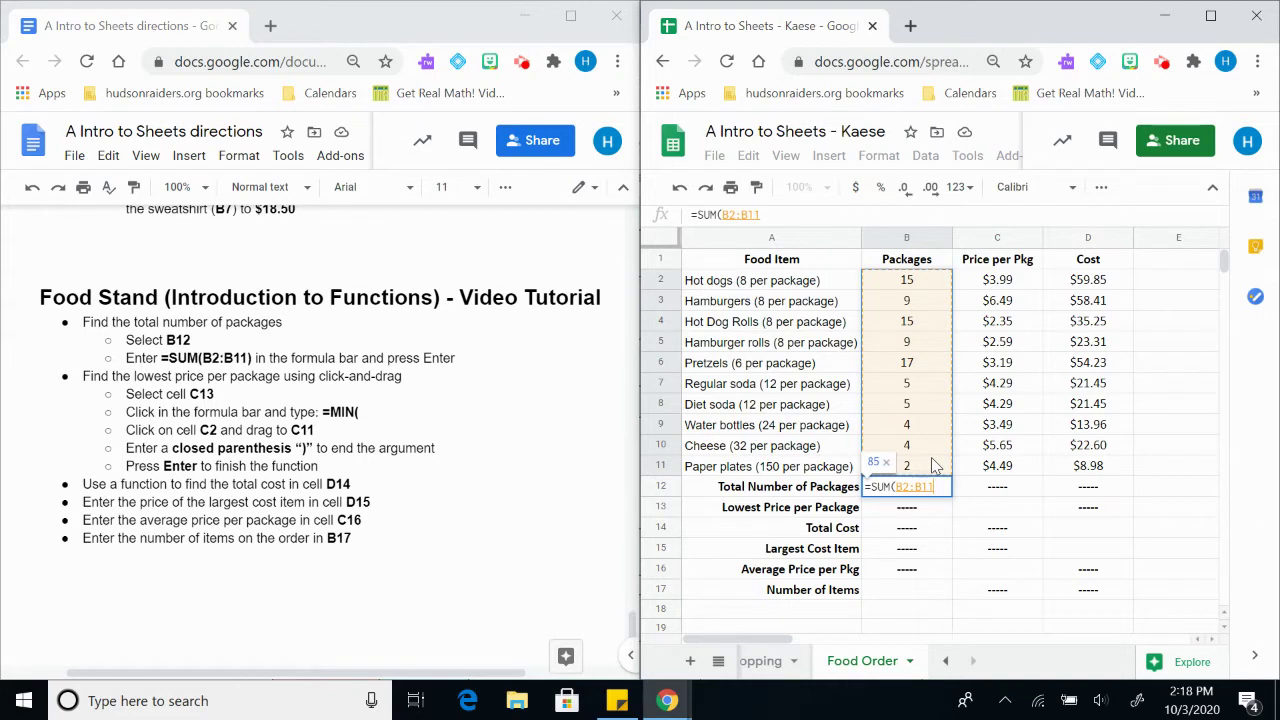
pyautogui.write(')')
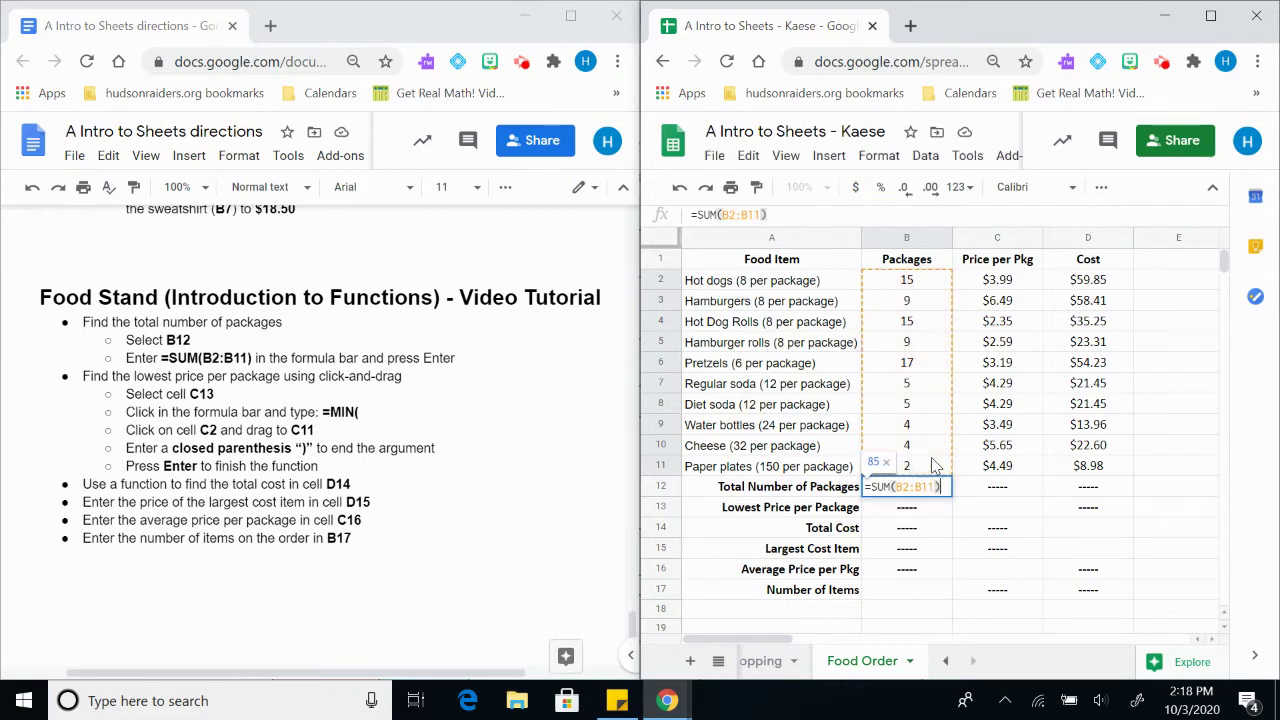
pyautogui.press('Return')
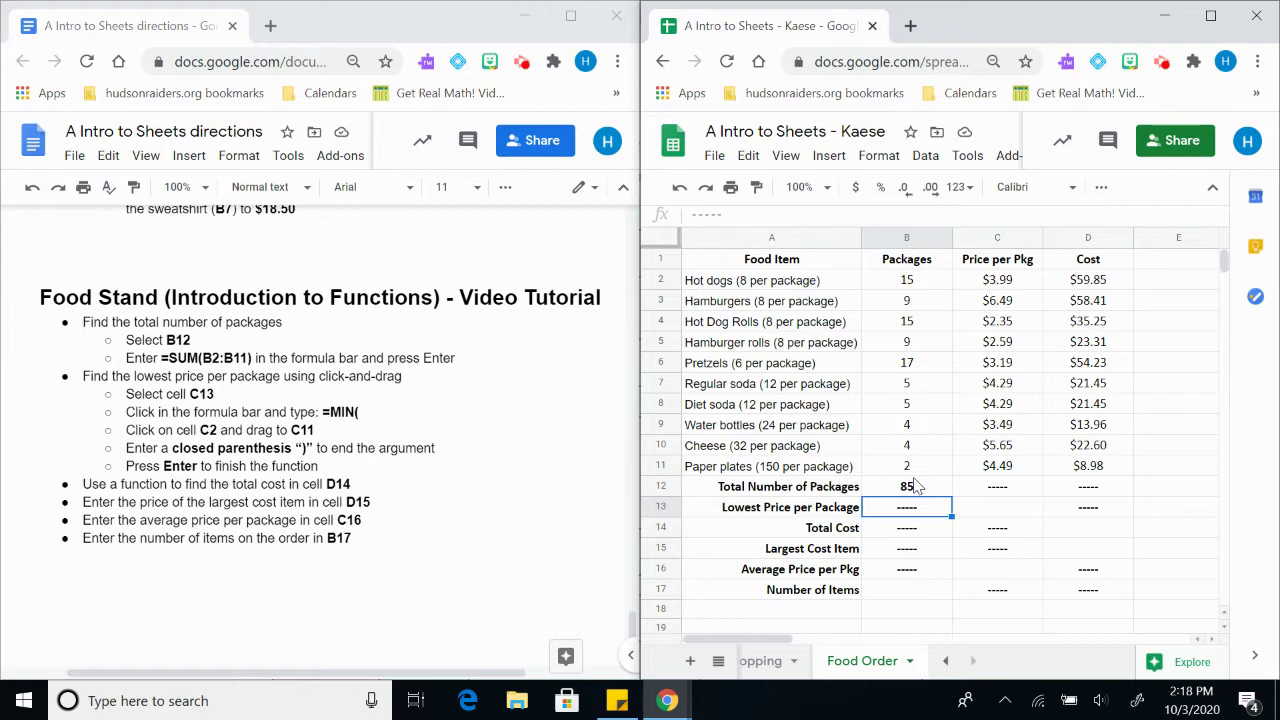
# - Enter =MIN(C2:C11) in C13, giving the lowest price per package of $2.35
pyautogui.click(1011, 518)
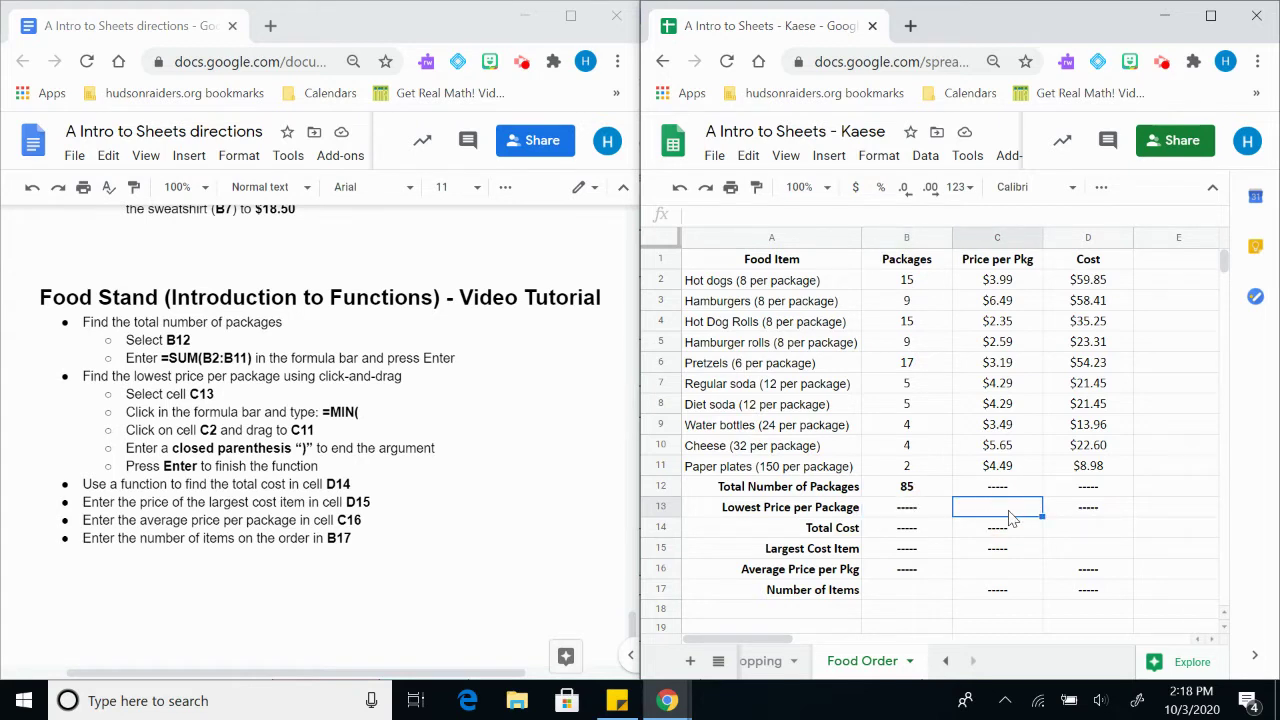
pyautogui.write('=')
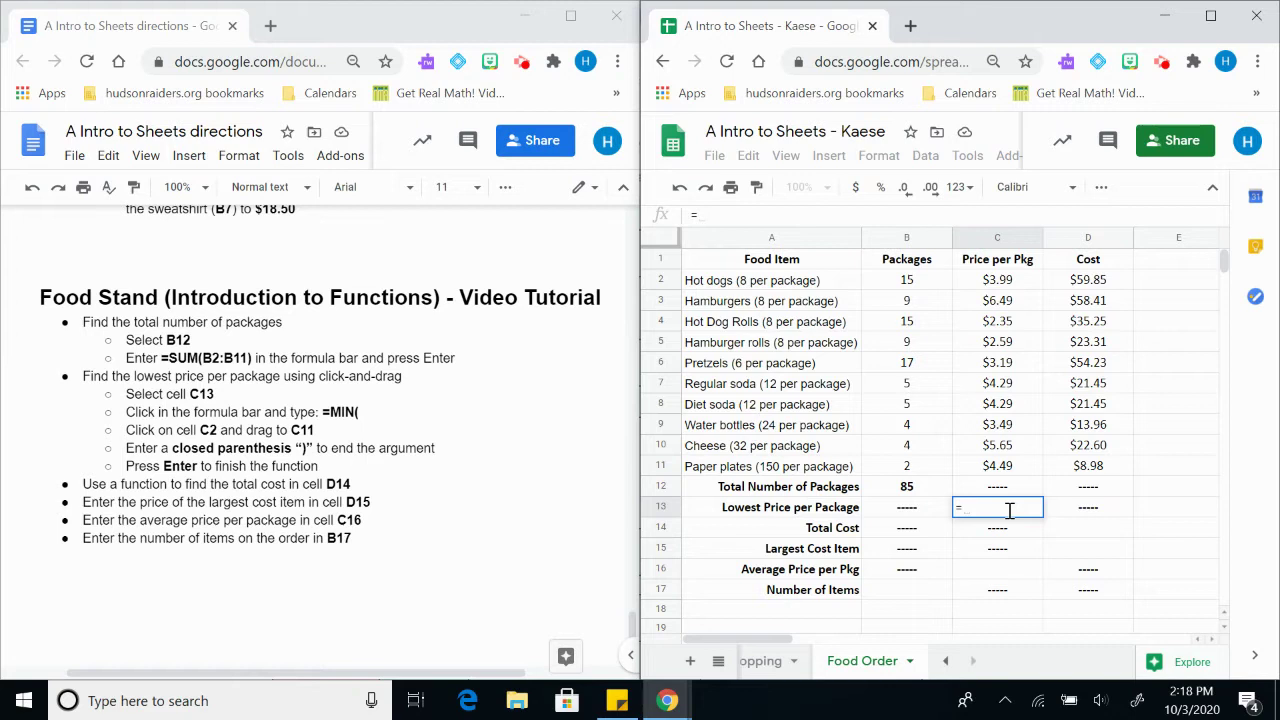
pyautogui.write('M')
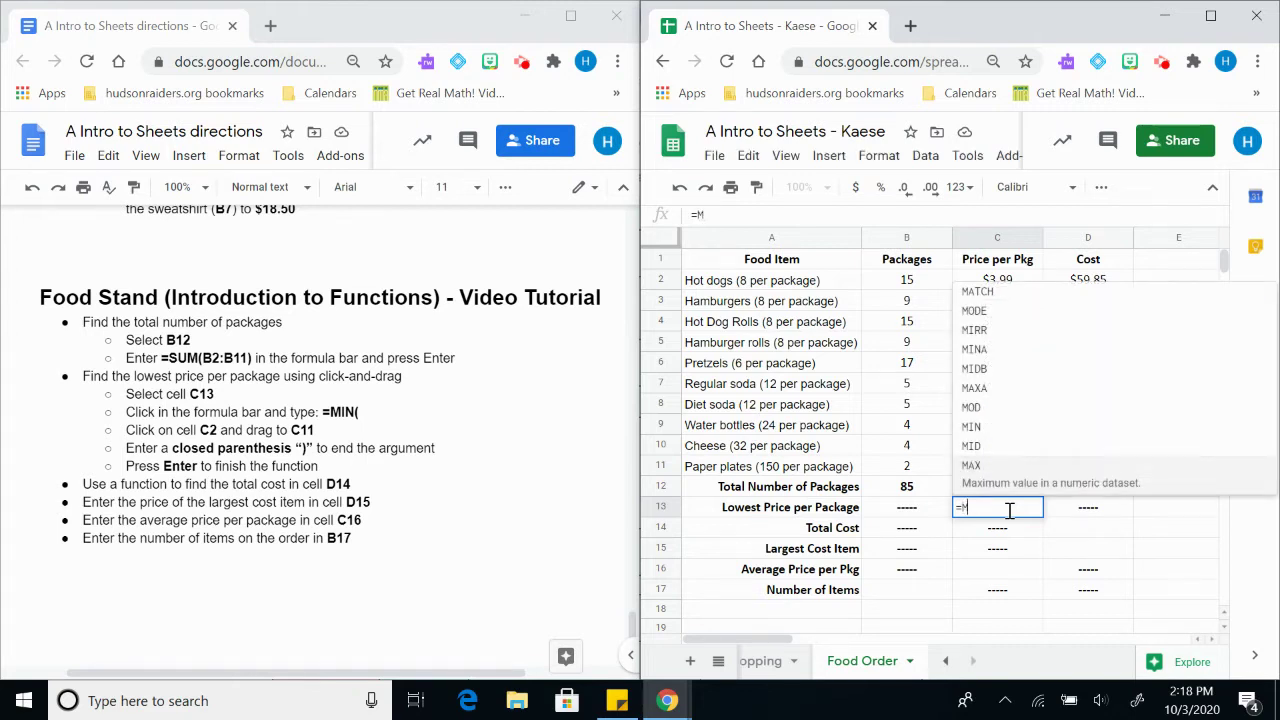
pyautogui.write('IN')
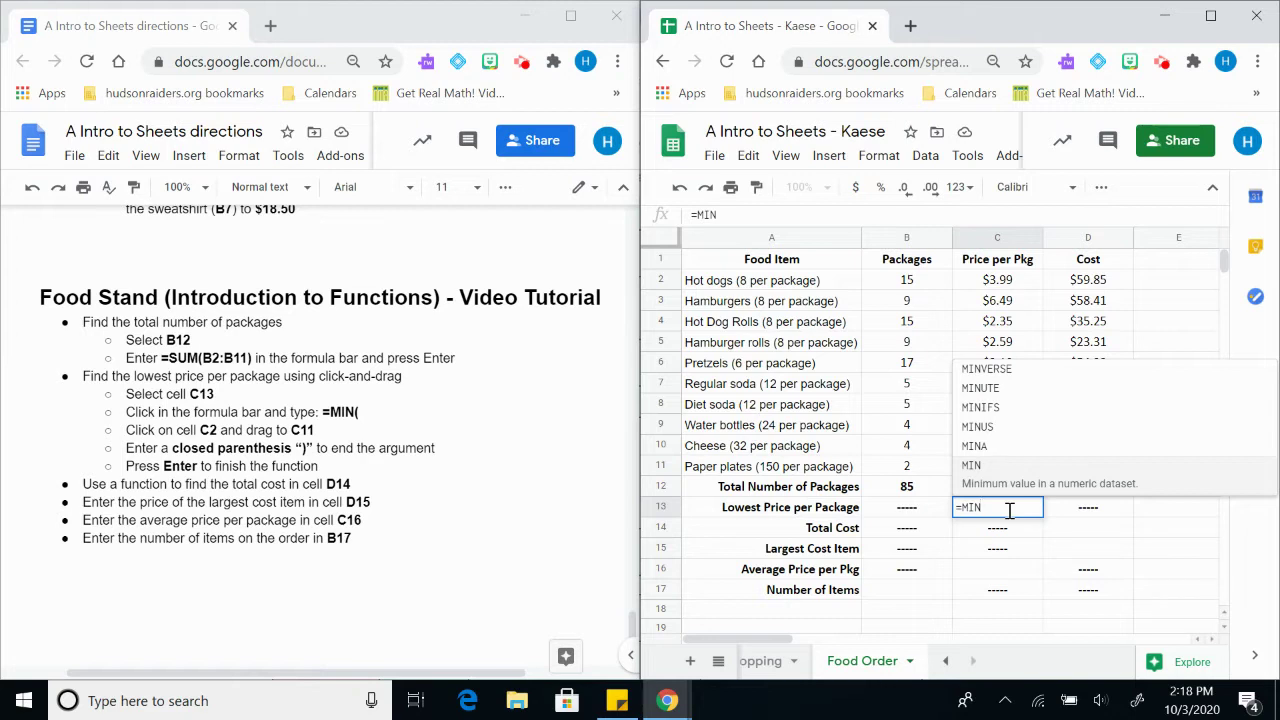
pyautogui.write('(')
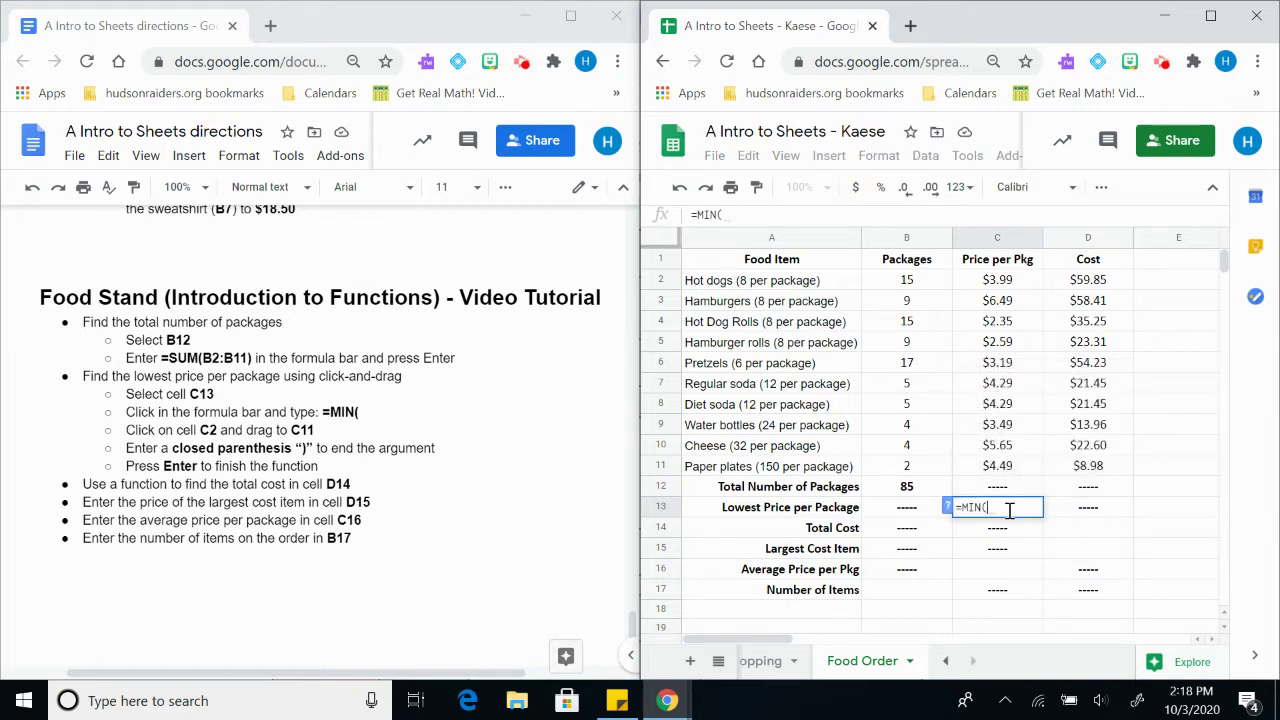
pyautogui.click(1005, 287)
pyautogui.moveTo(1005, 287); pyautogui.dragTo(987, 475)
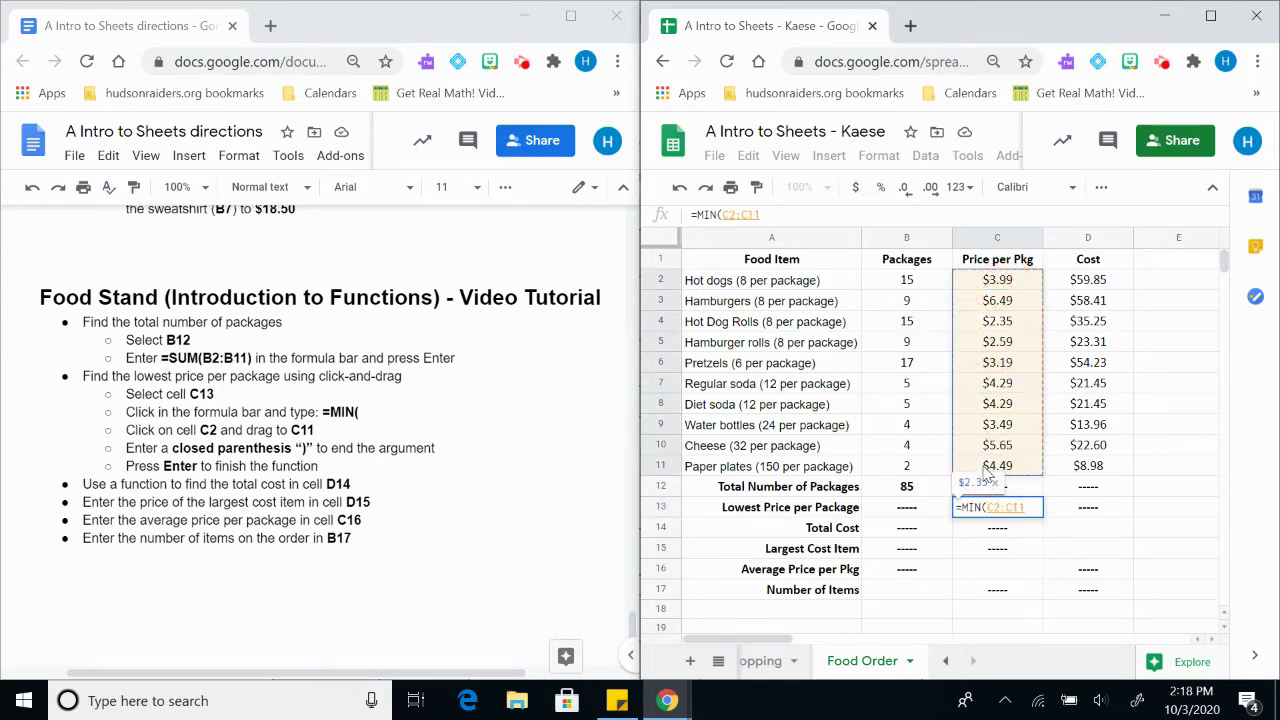
pyautogui.write(')')
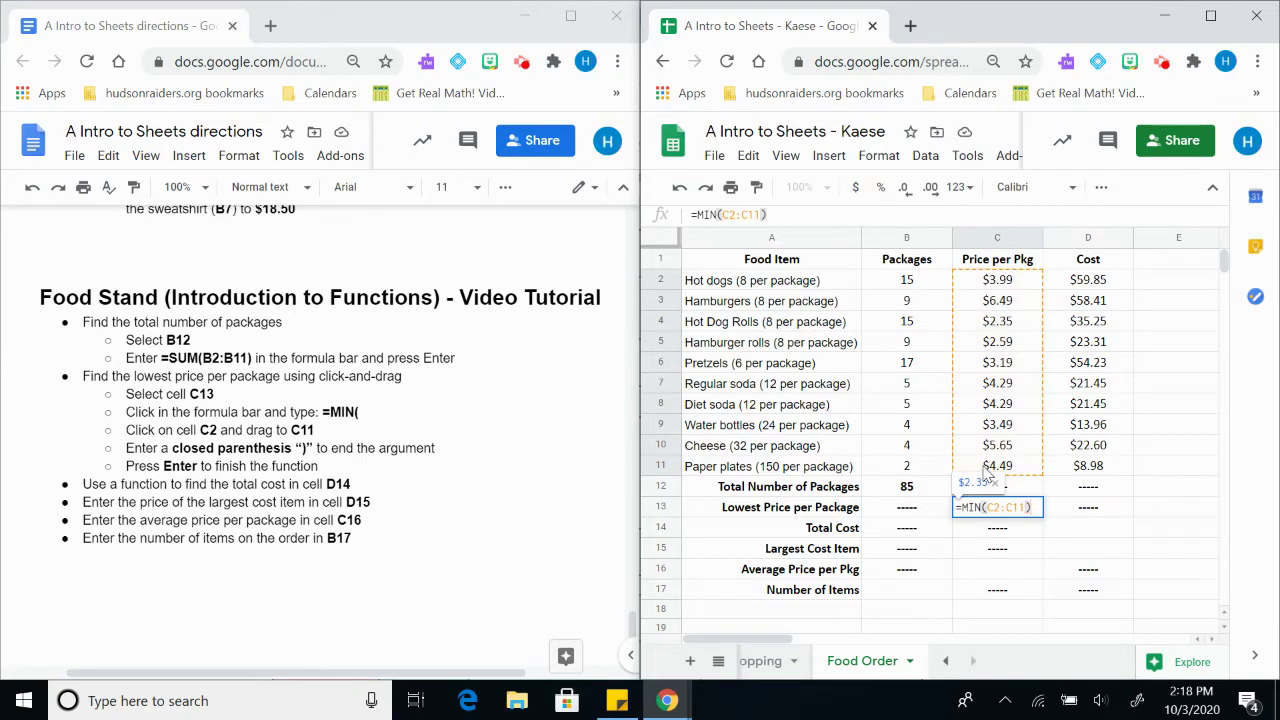
pyautogui.press('Return')
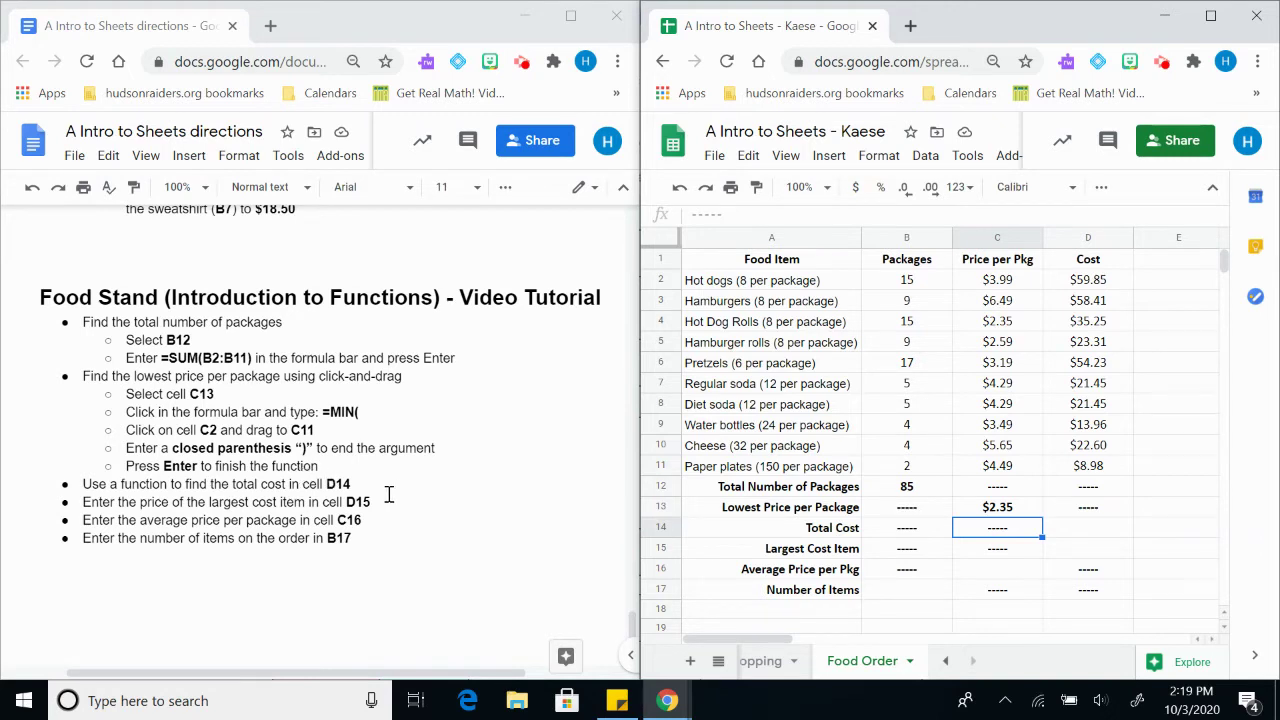
# - Enter =SUM(D2:D11) in D14 for the $319.49 total cost
pyautogui.click(1089, 514)
pyautogui.click(1088, 530)
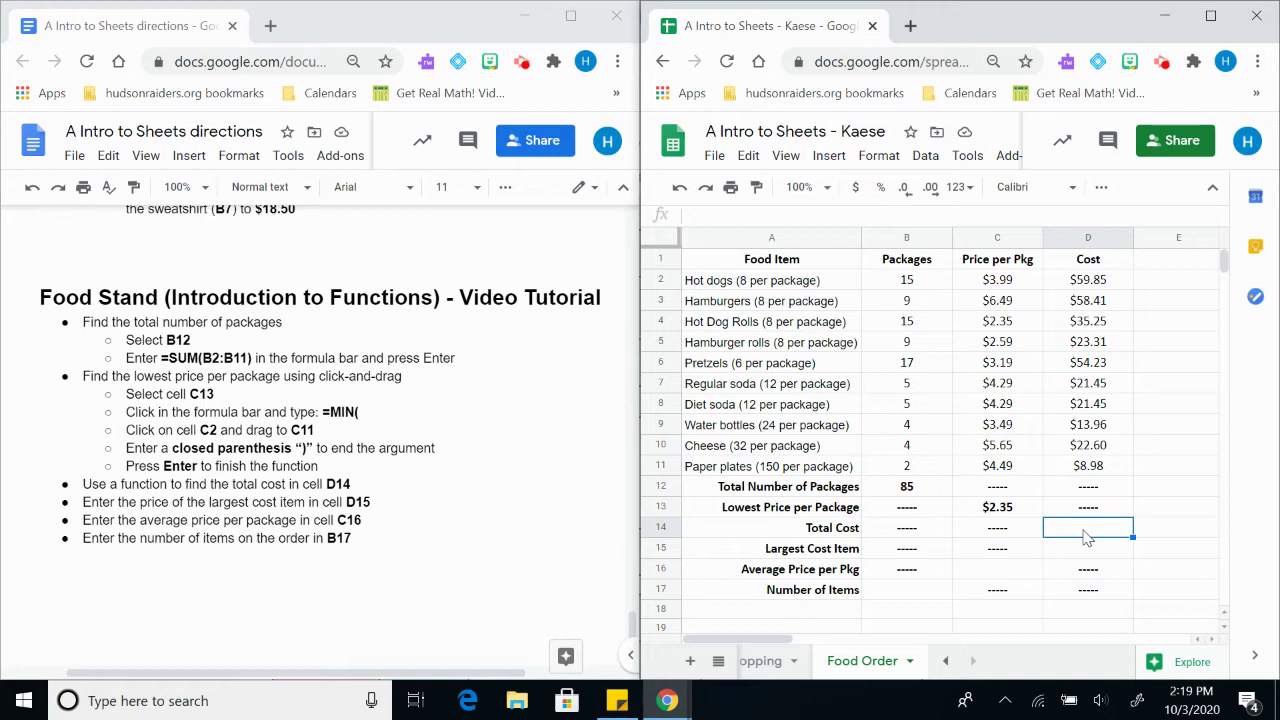
pyautogui.write('=')
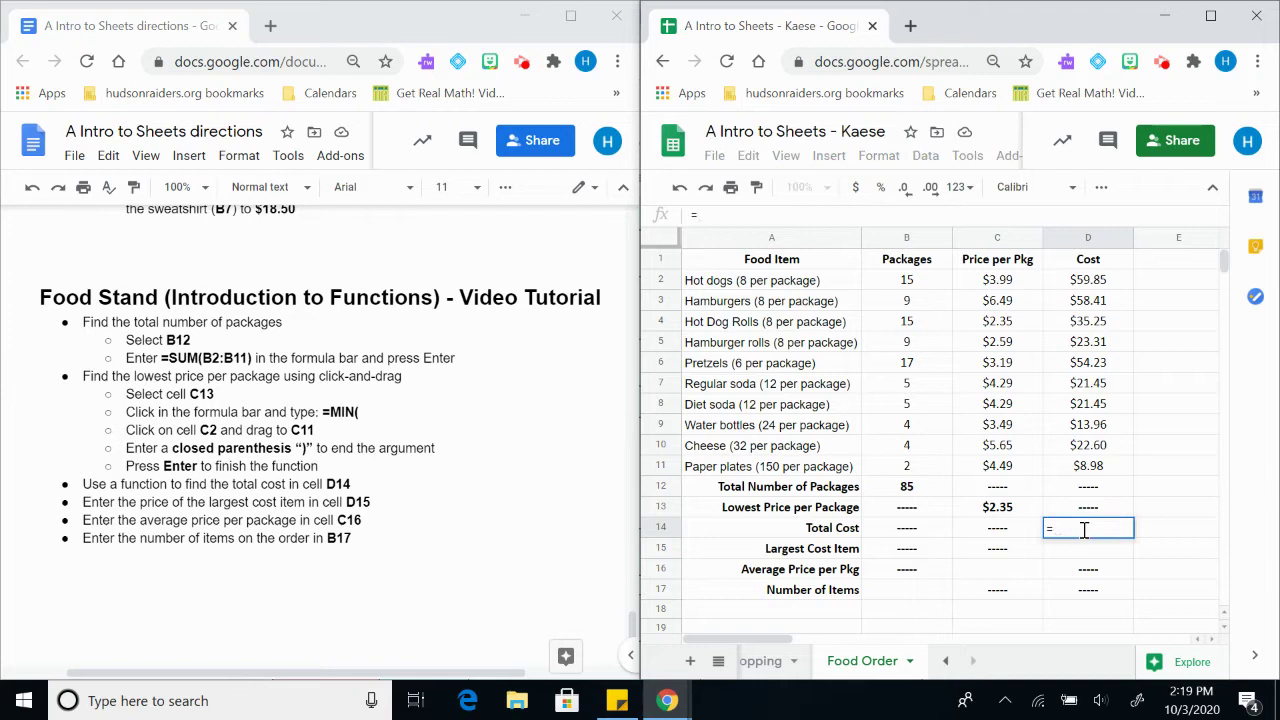
pyautogui.write('SUM')
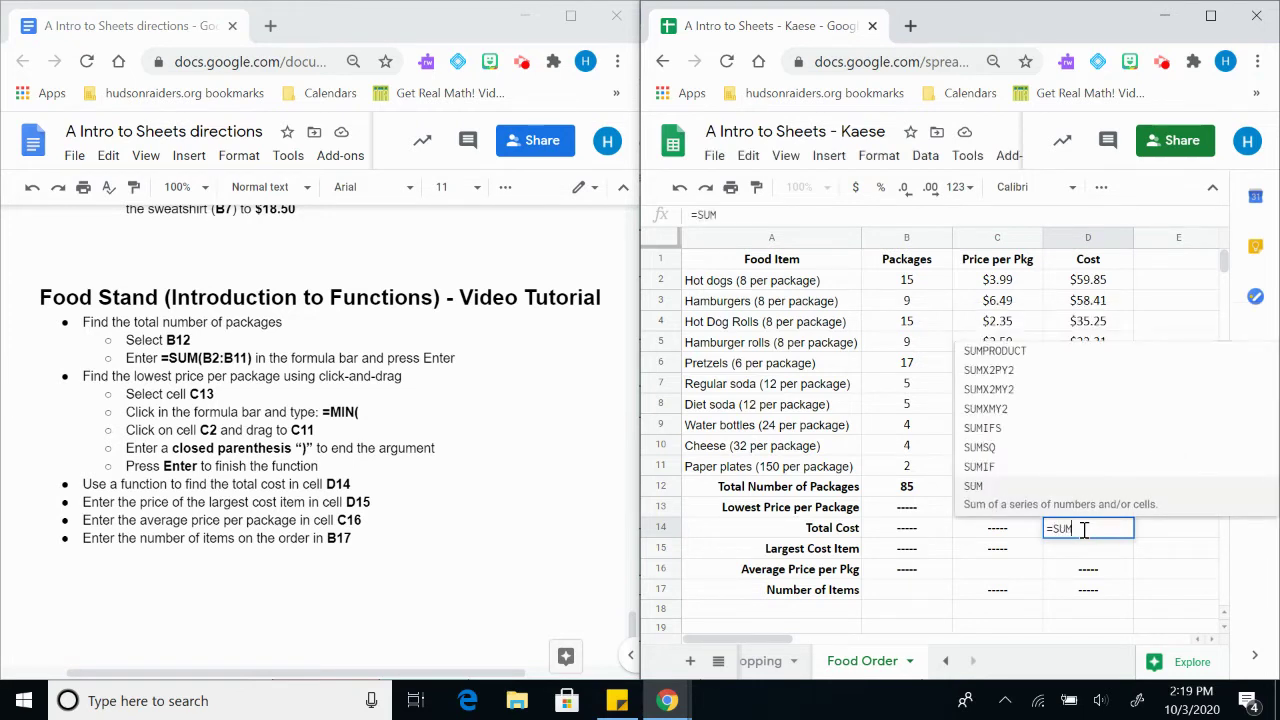
pyautogui.write('(')
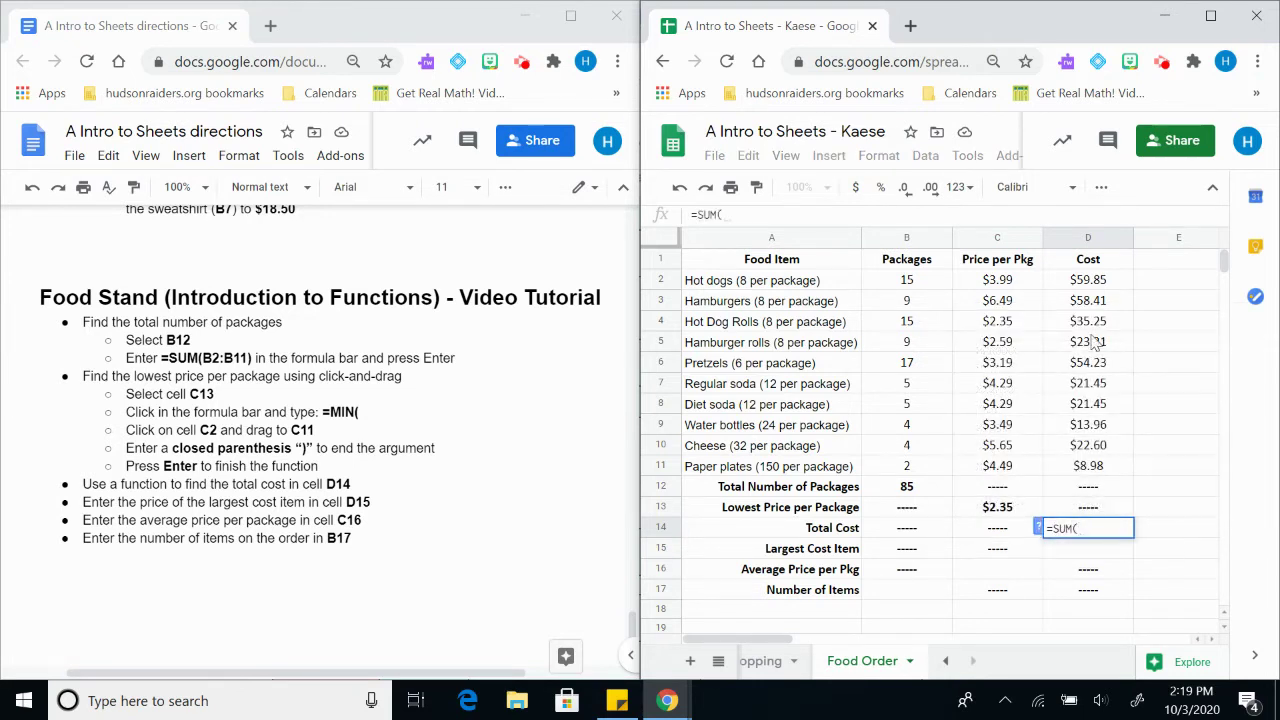
pyautogui.moveTo(1100, 280); pyautogui.dragTo(1118, 471)
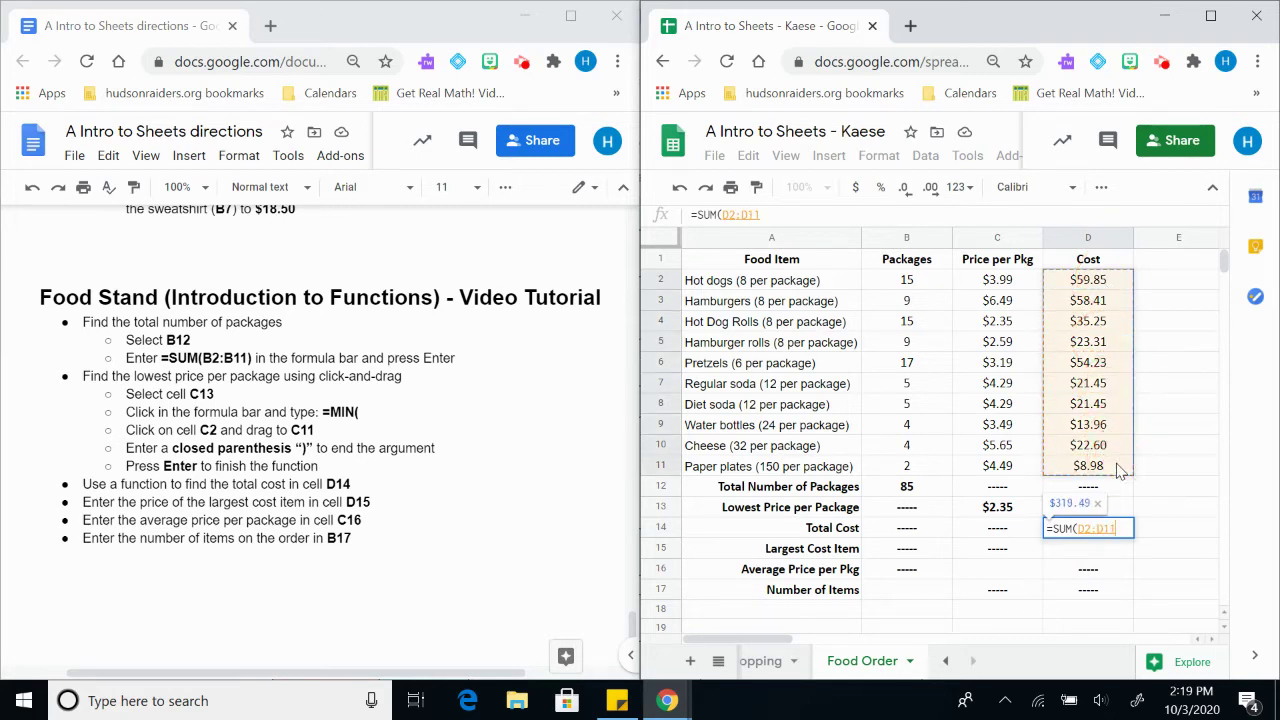
pyautogui.write(')')
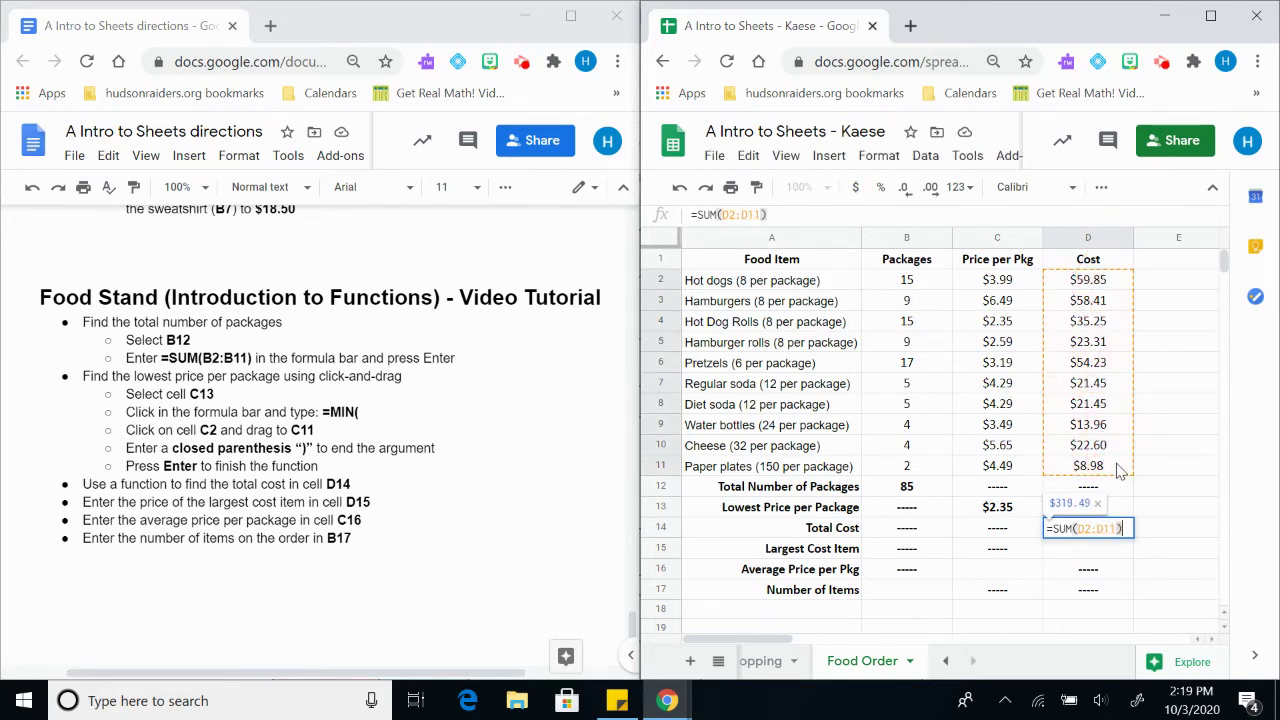
pyautogui.press('Return')
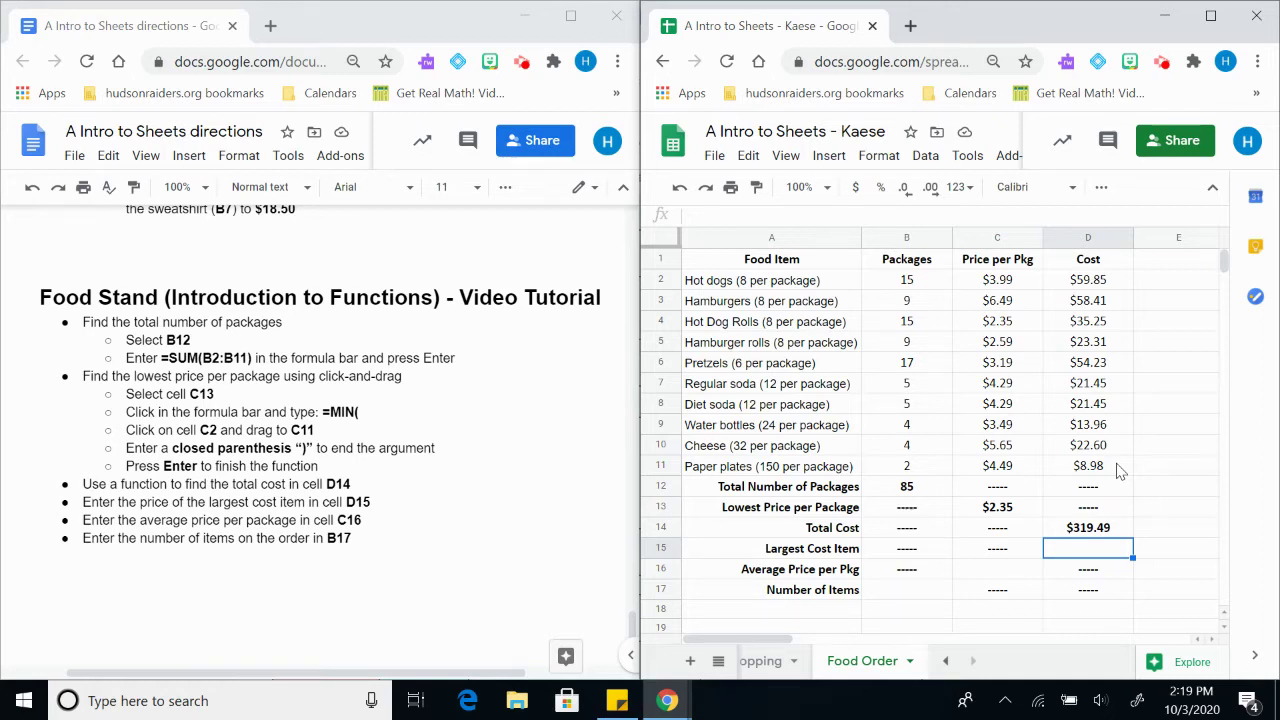
# - Enter =MAX(D2:D11) in D15, showing the largest item cost of $59.85
pyautogui.write('+')
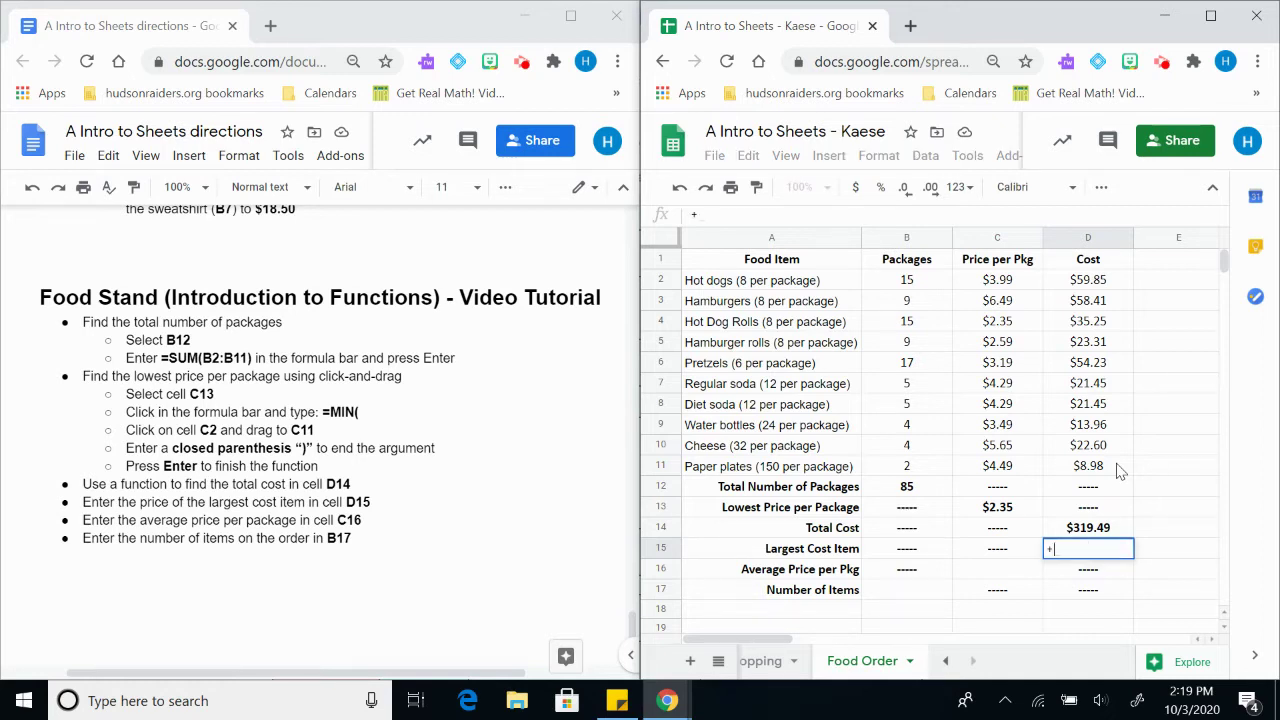
pyautogui.press('BackSpace')
pyautogui.write('=M')
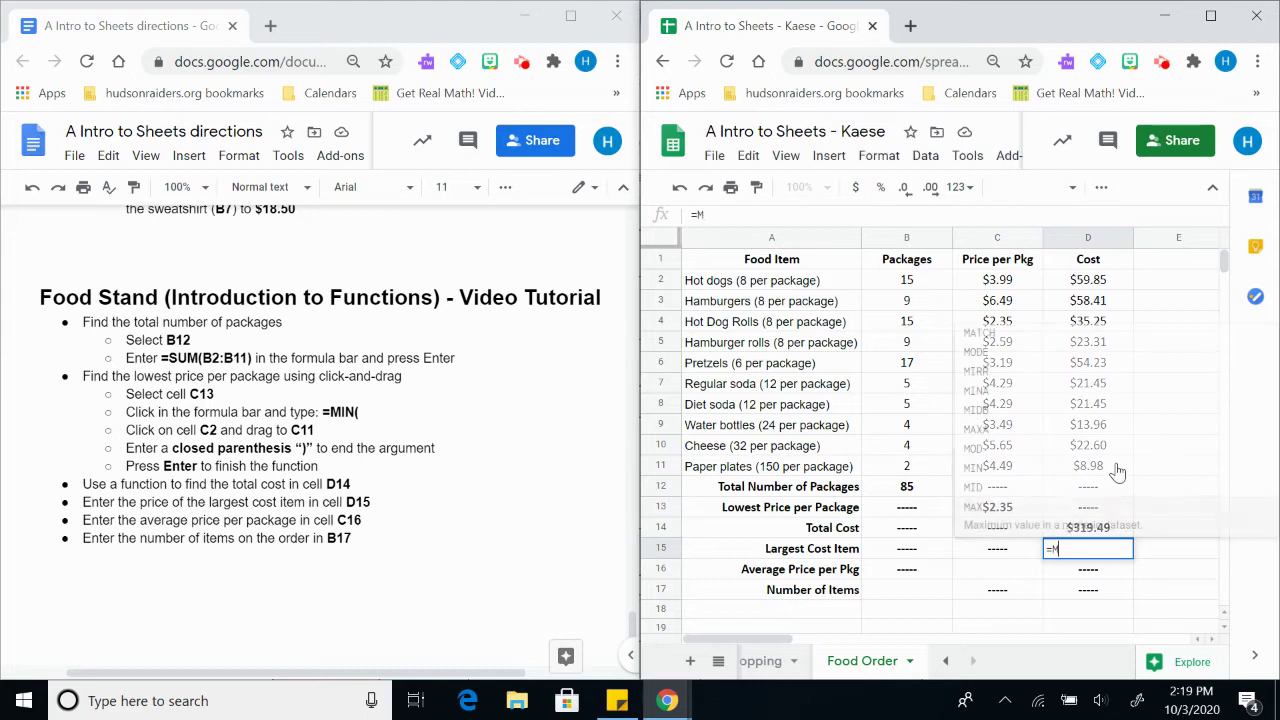
pyautogui.write('AX(')
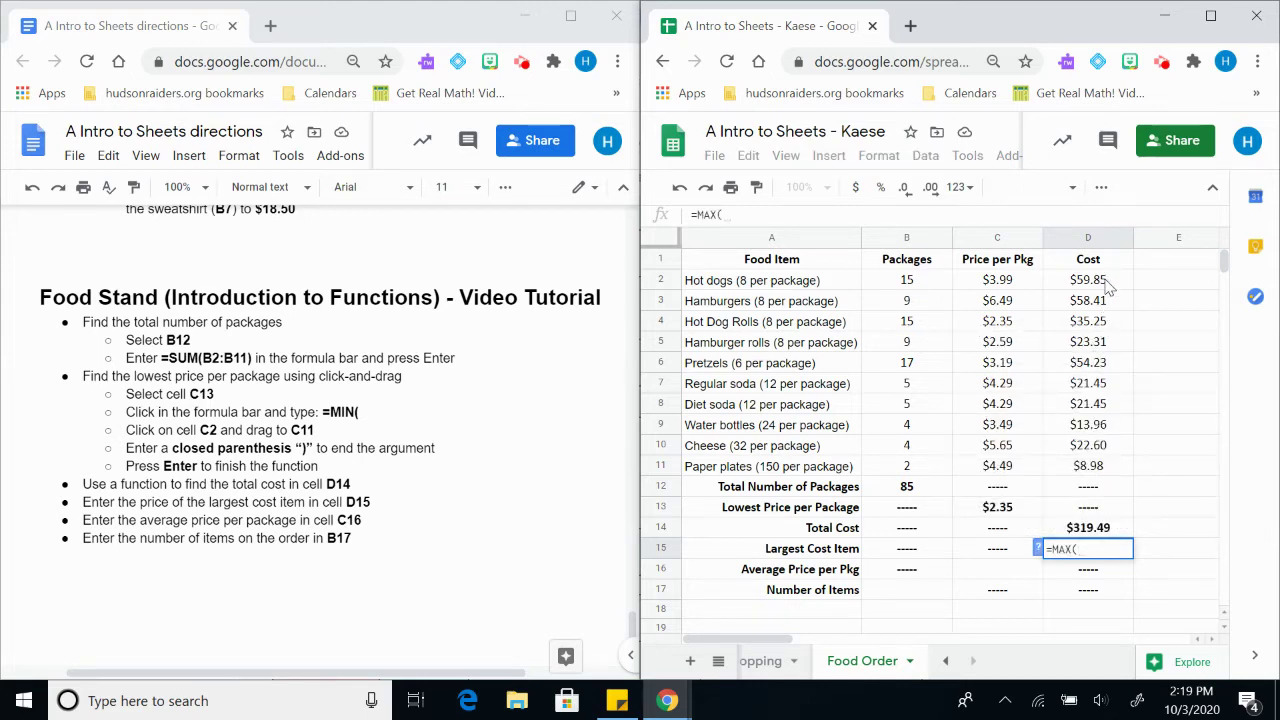
pyautogui.moveTo(1104, 281); pyautogui.dragTo(1102, 466)
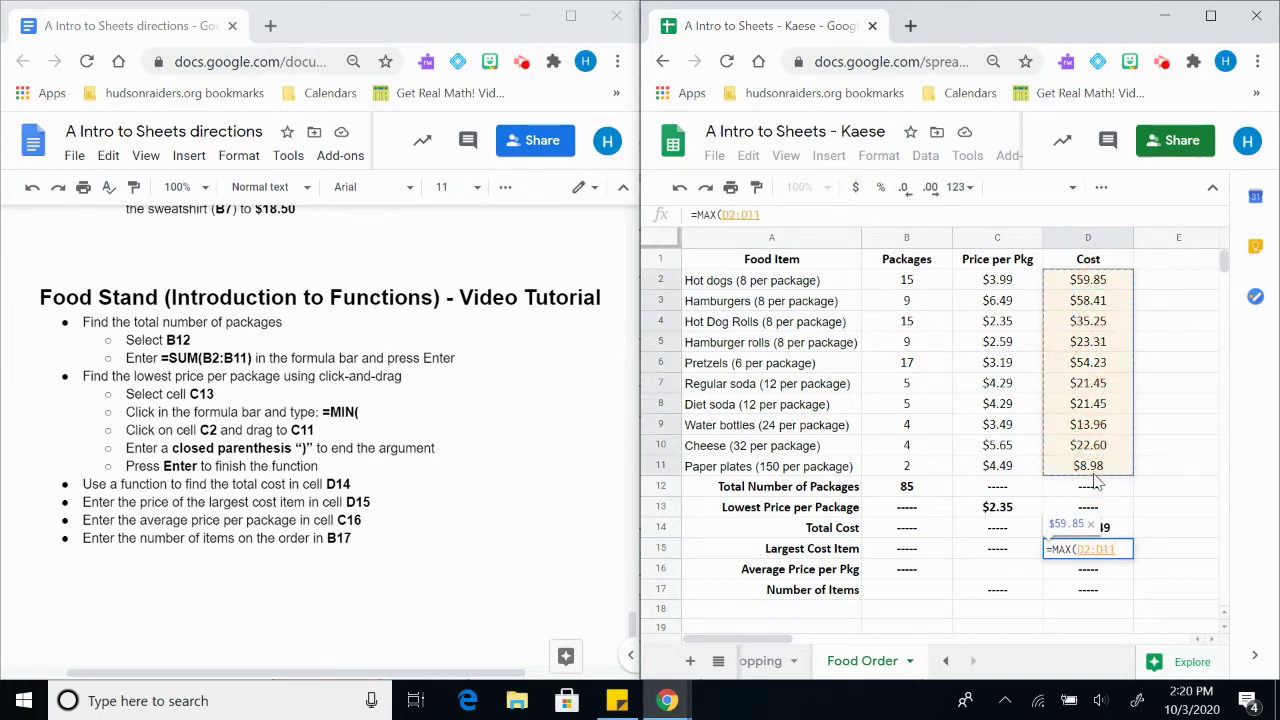
pyautogui.write(')')
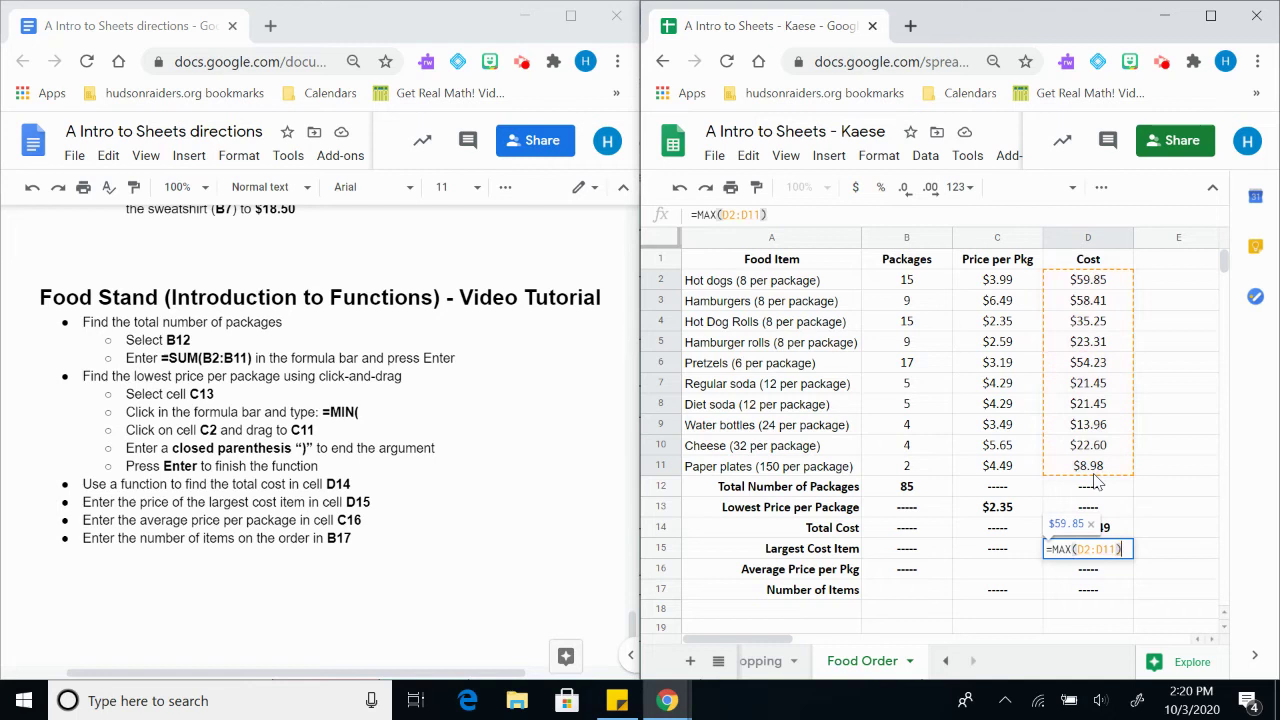
pyautogui.press('Return')
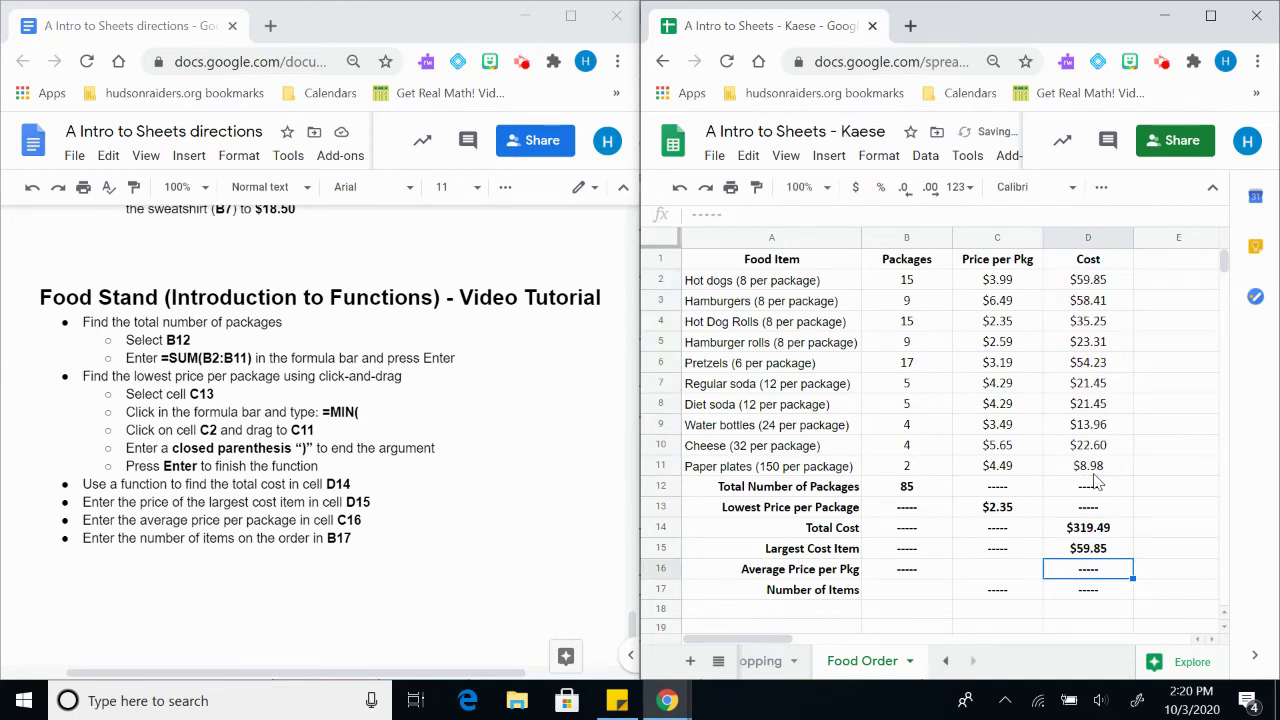
pyautogui.press('Left')
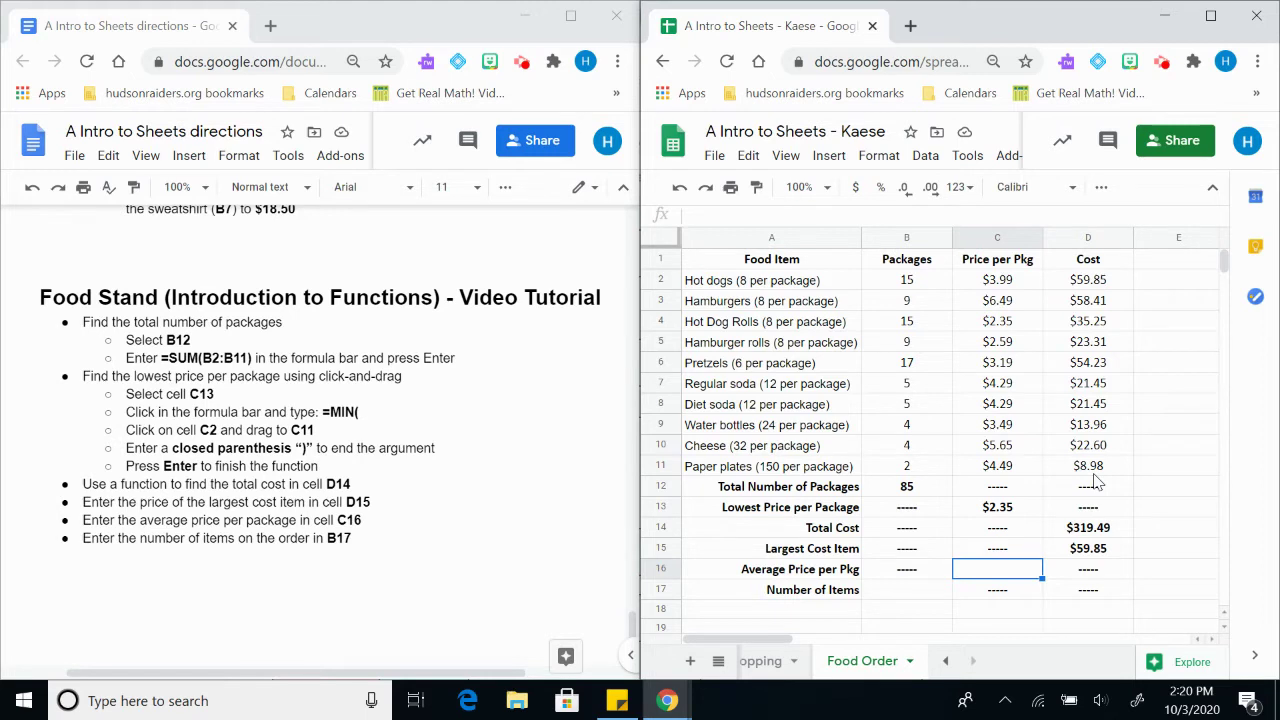
# - Enter =AVERAGE(C2:C11) in C16 for the $4.08 average price per package
pyautogui.write('=')
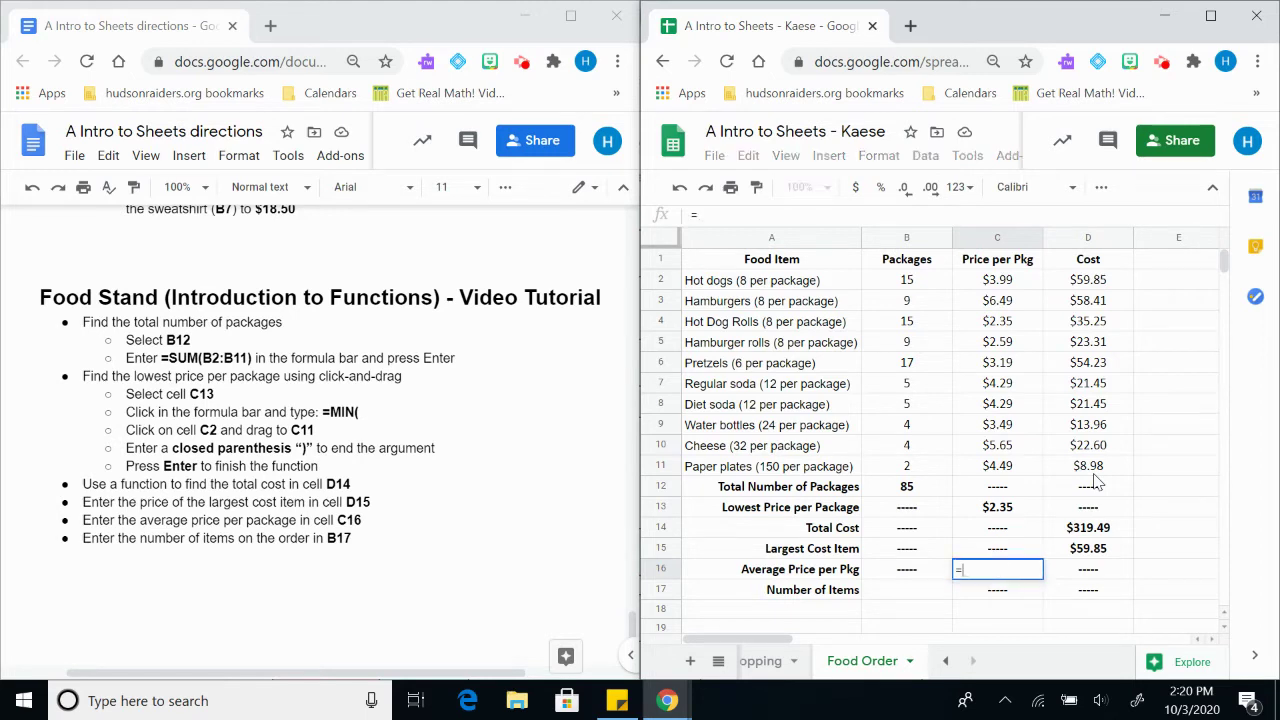
pyautogui.write('AVER')
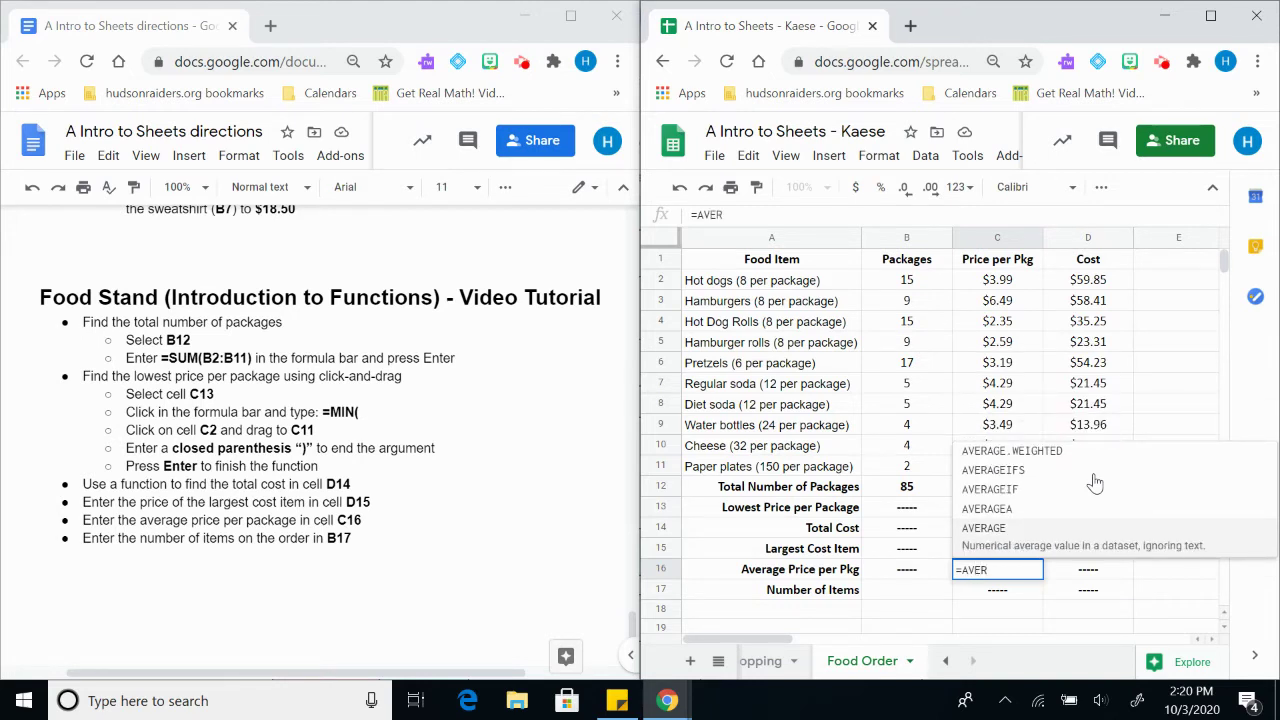
pyautogui.click(1032, 546)
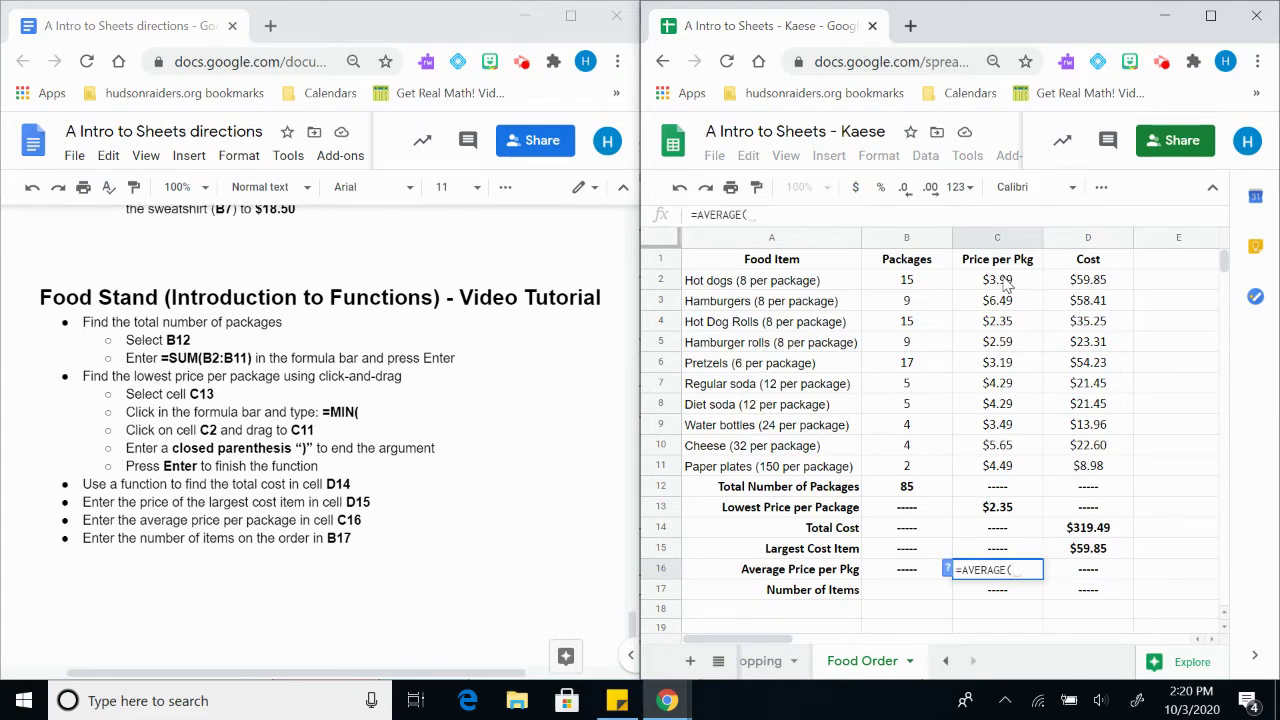
pyautogui.moveTo(1005, 285); pyautogui.dragTo(1007, 472)
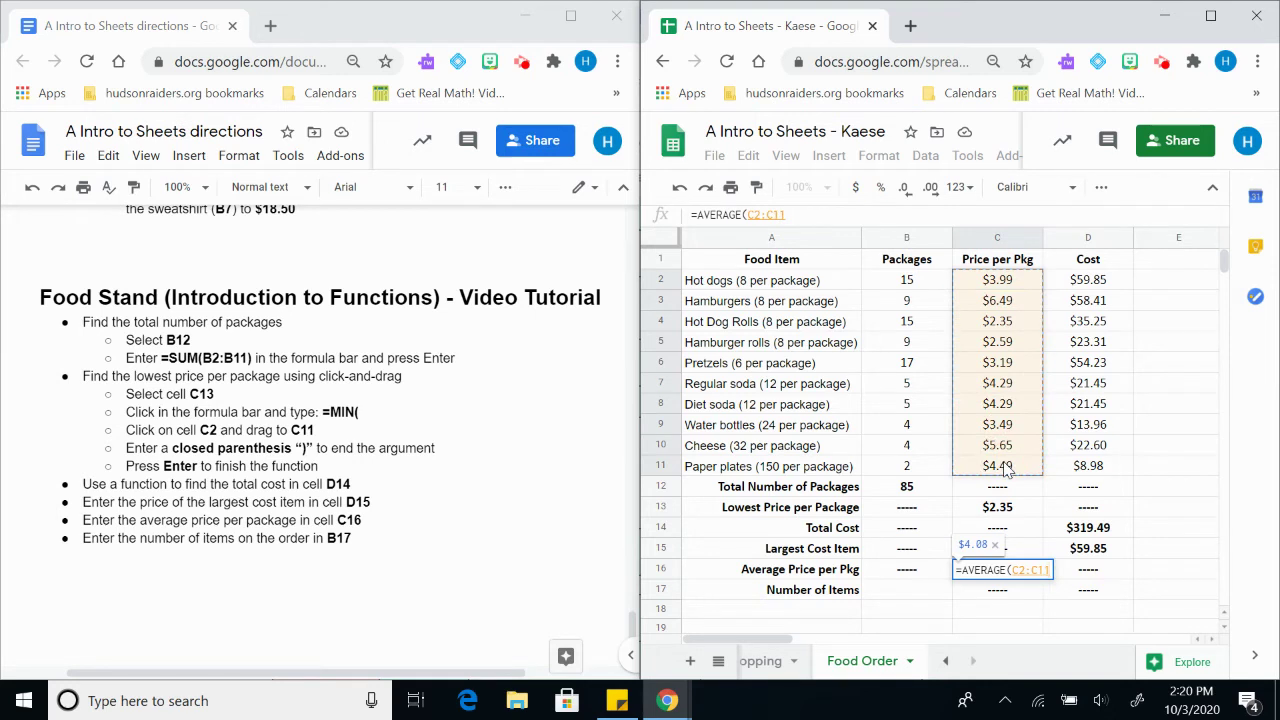
pyautogui.write(')')
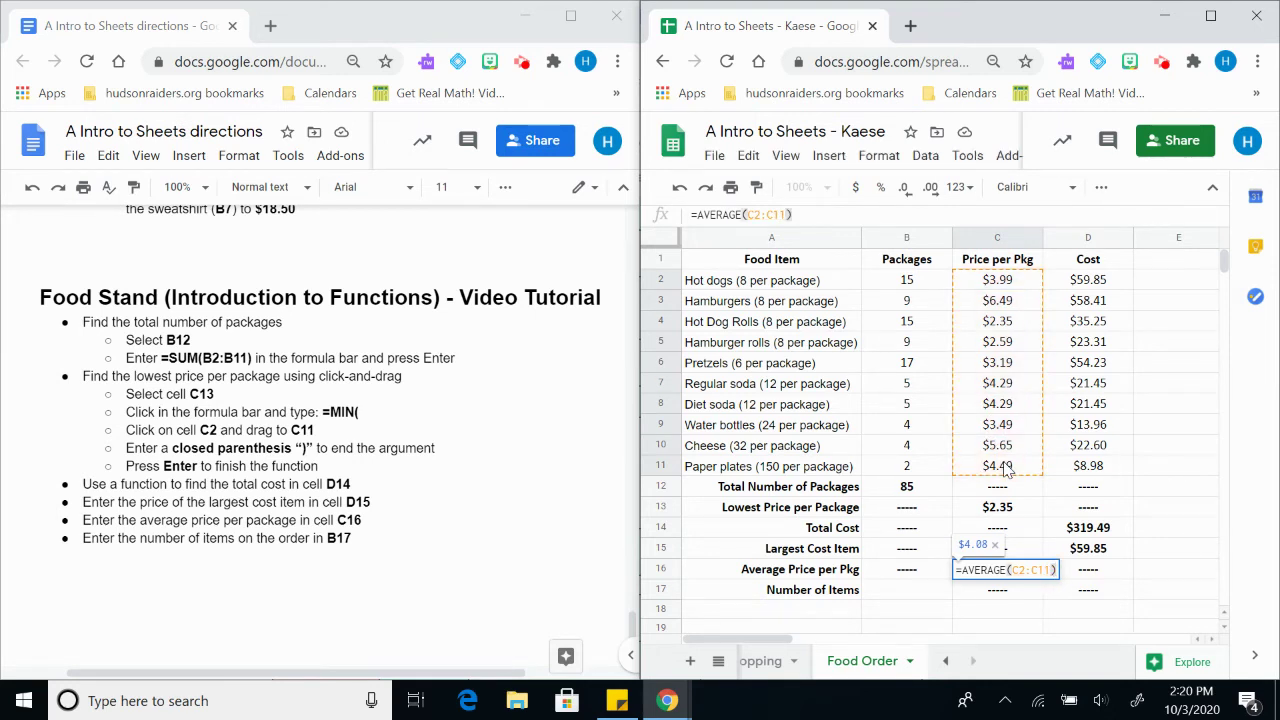
pyautogui.press('Return')
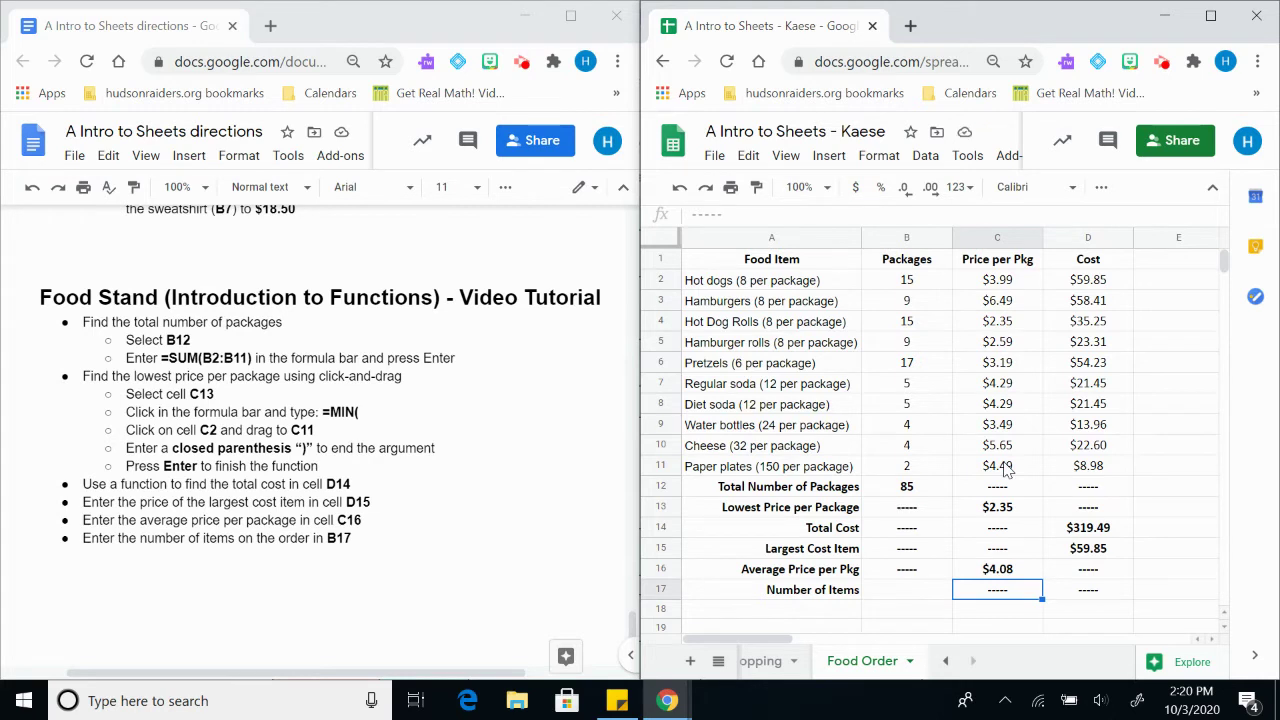
# - Begin a formula with an equals sign in B17, the Number of Items cell
pyautogui.press('Left')
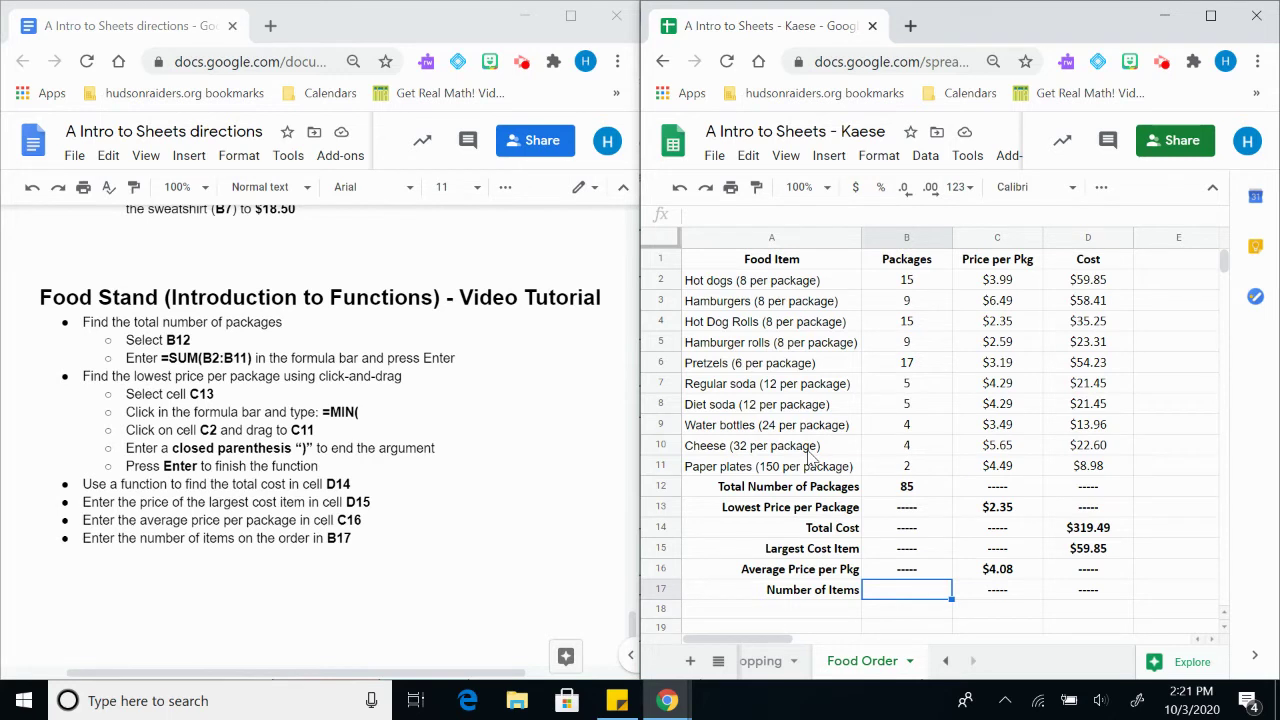
pyautogui.write('=')
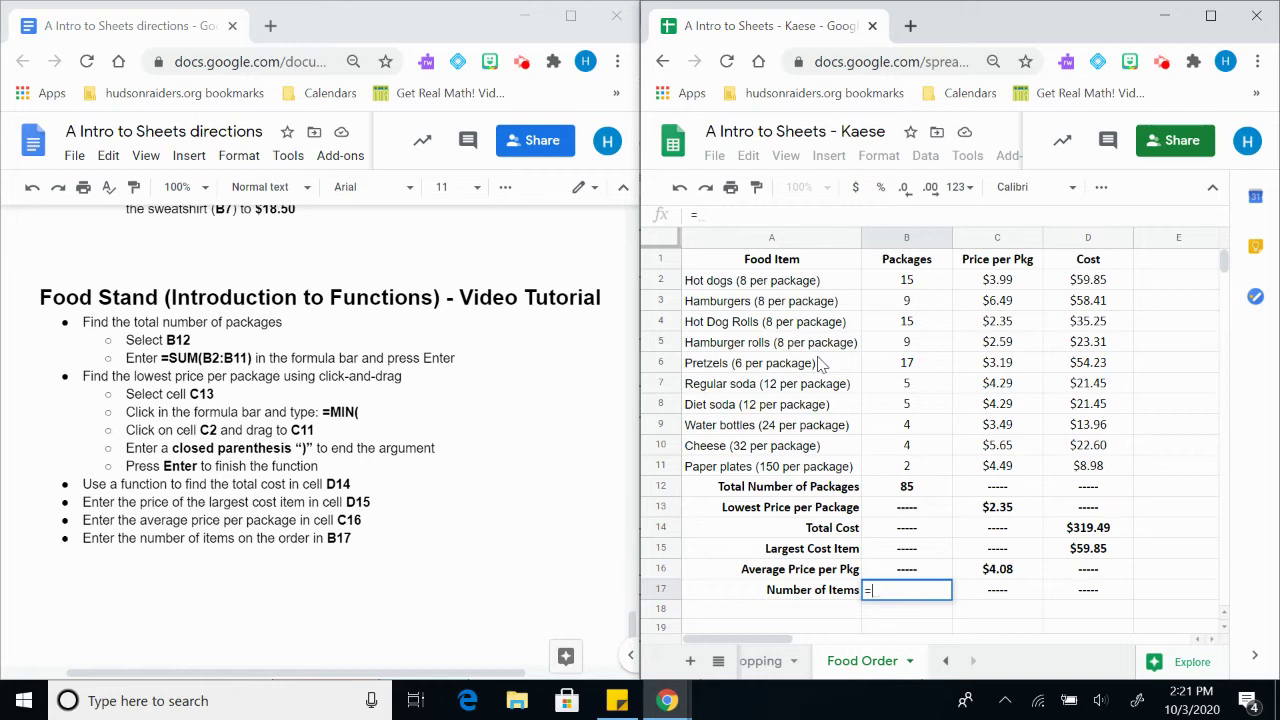
# - Build SUM(B2:B5)*8+B6*6+ in B17 for the 8-item packages and the pretzels
pyautogui.write('SUM')
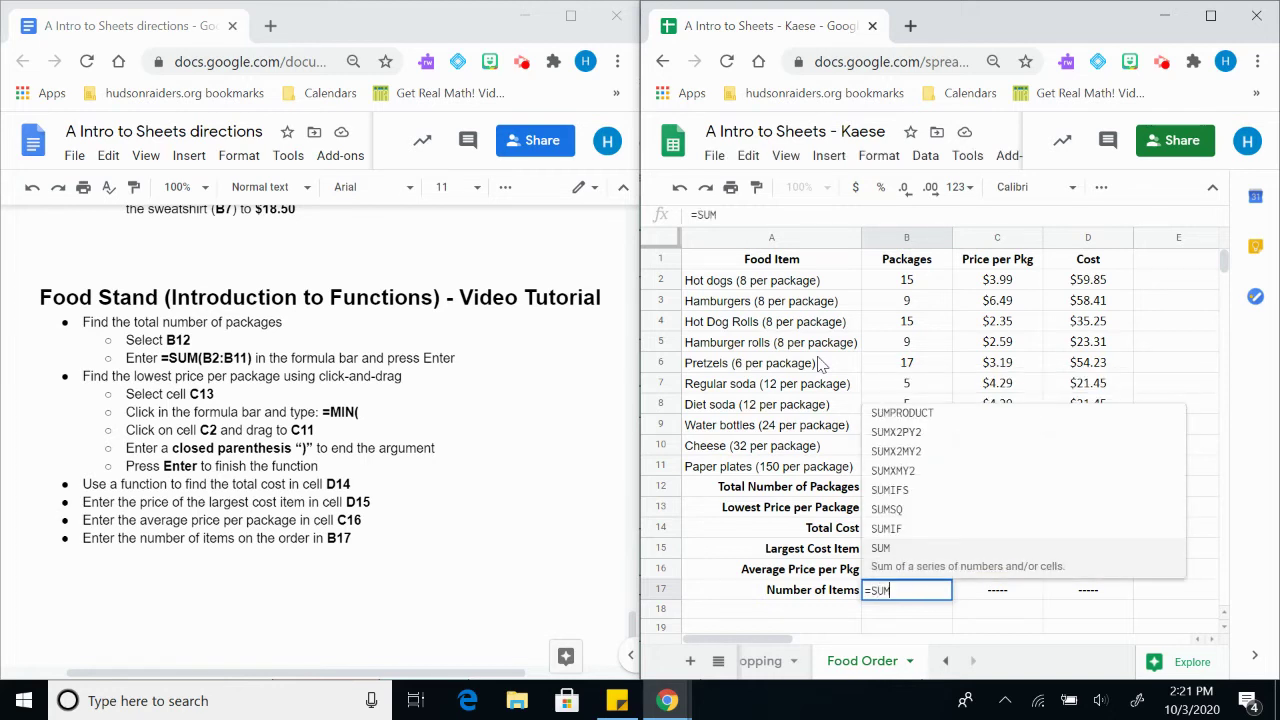
pyautogui.write('(')
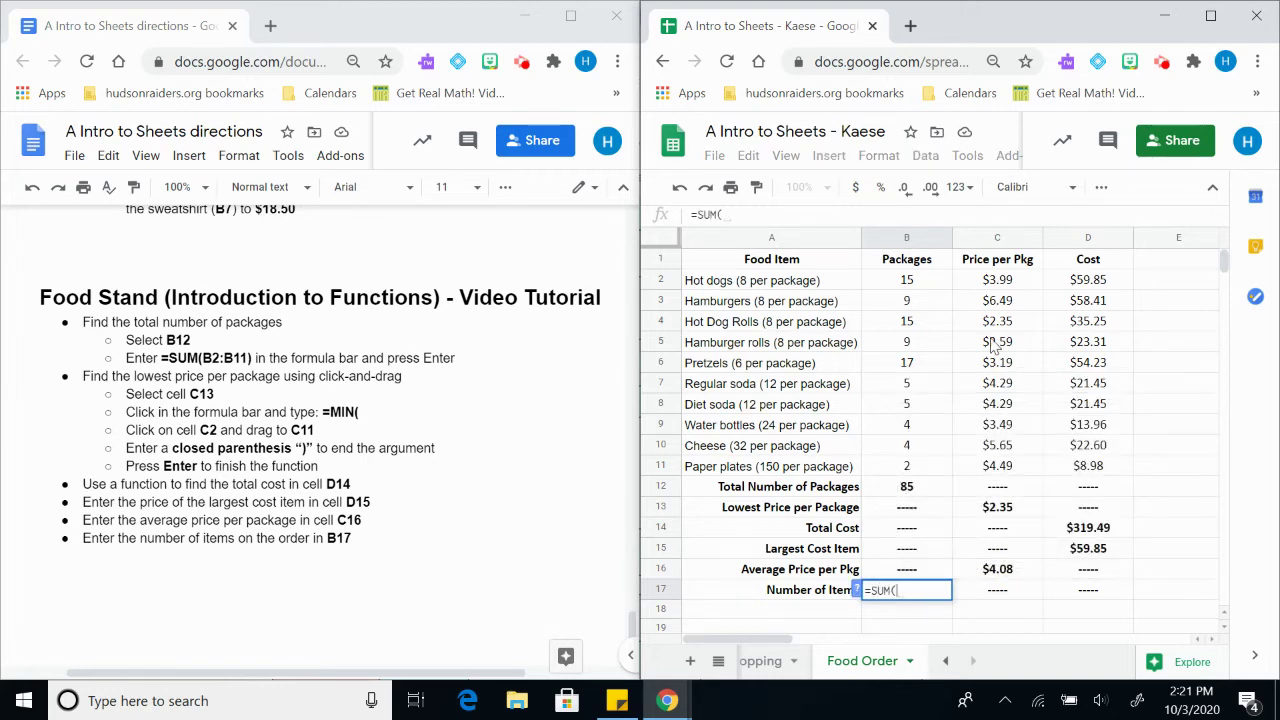
pyautogui.click(928, 288)
pyautogui.moveTo(928, 288); pyautogui.dragTo(925, 343)
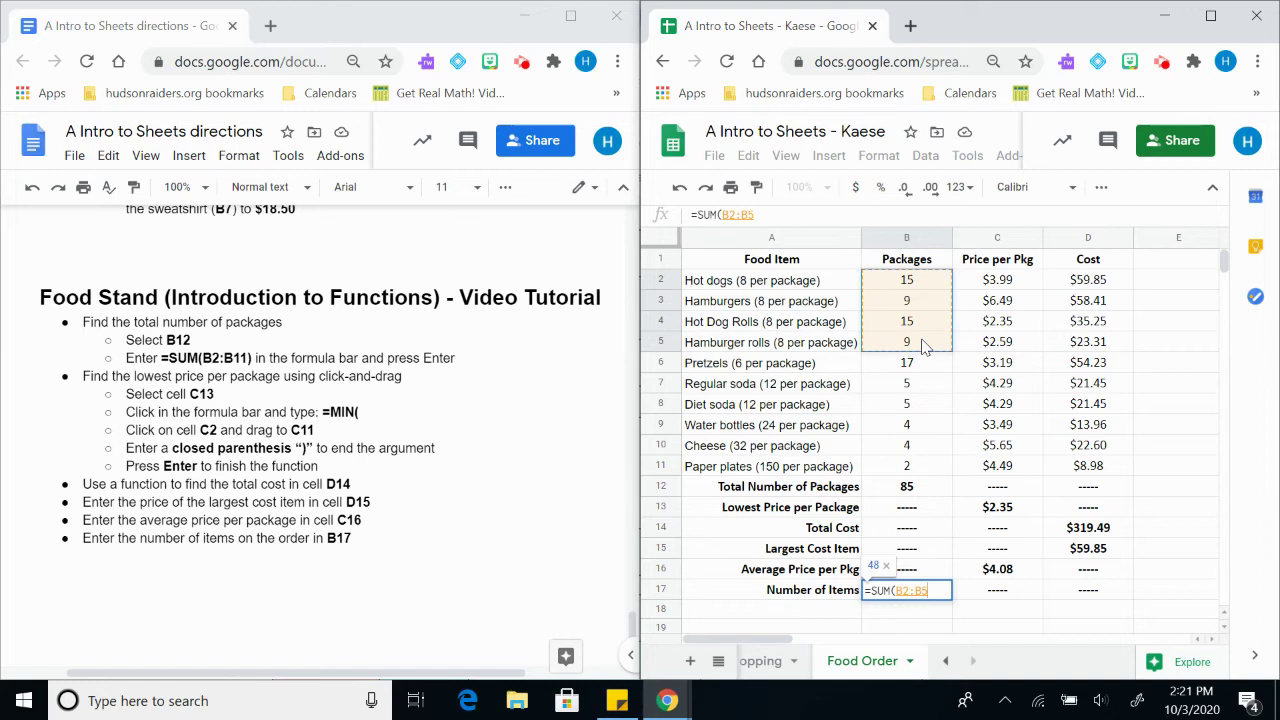
pyautogui.write(')')
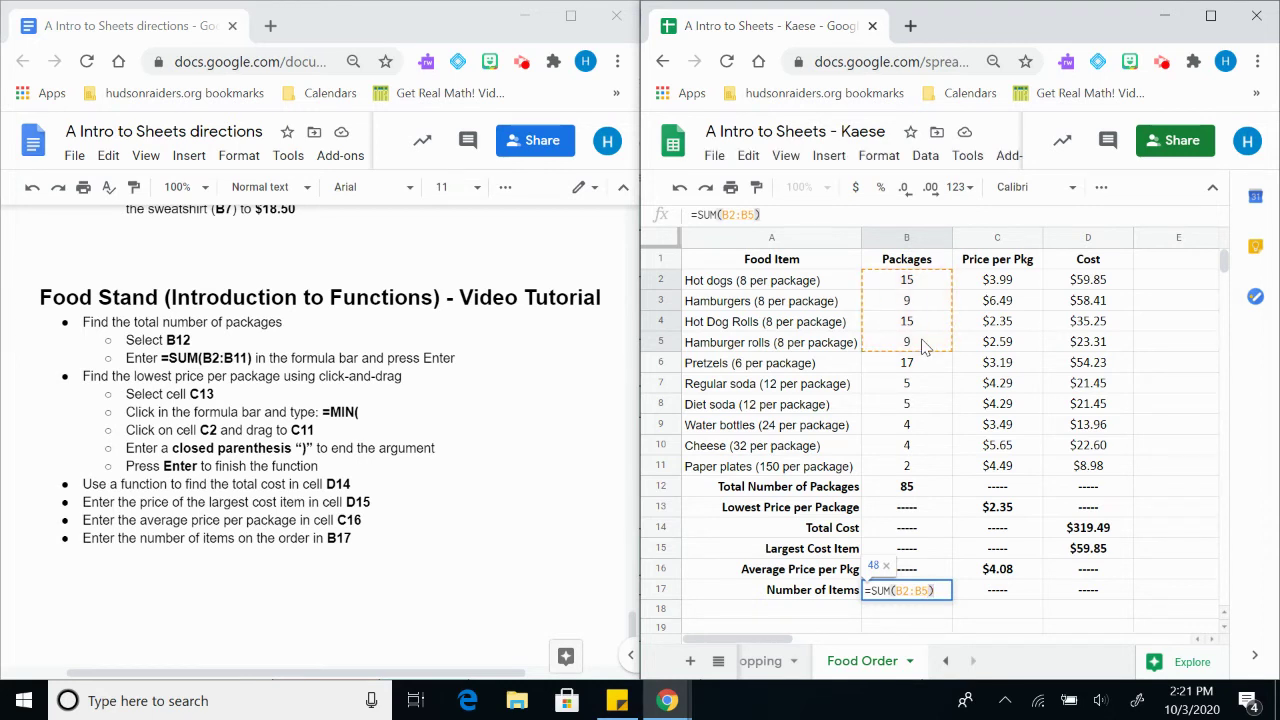
pyautogui.write('*')
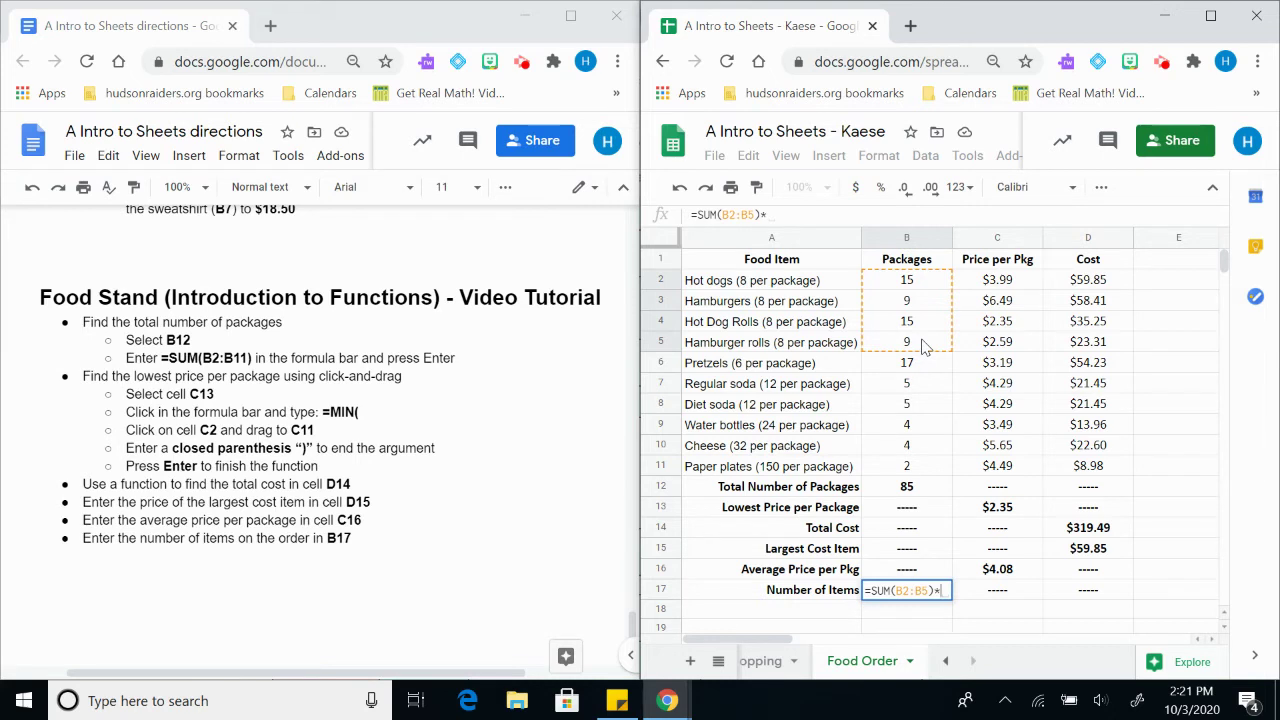
pyautogui.write('8')
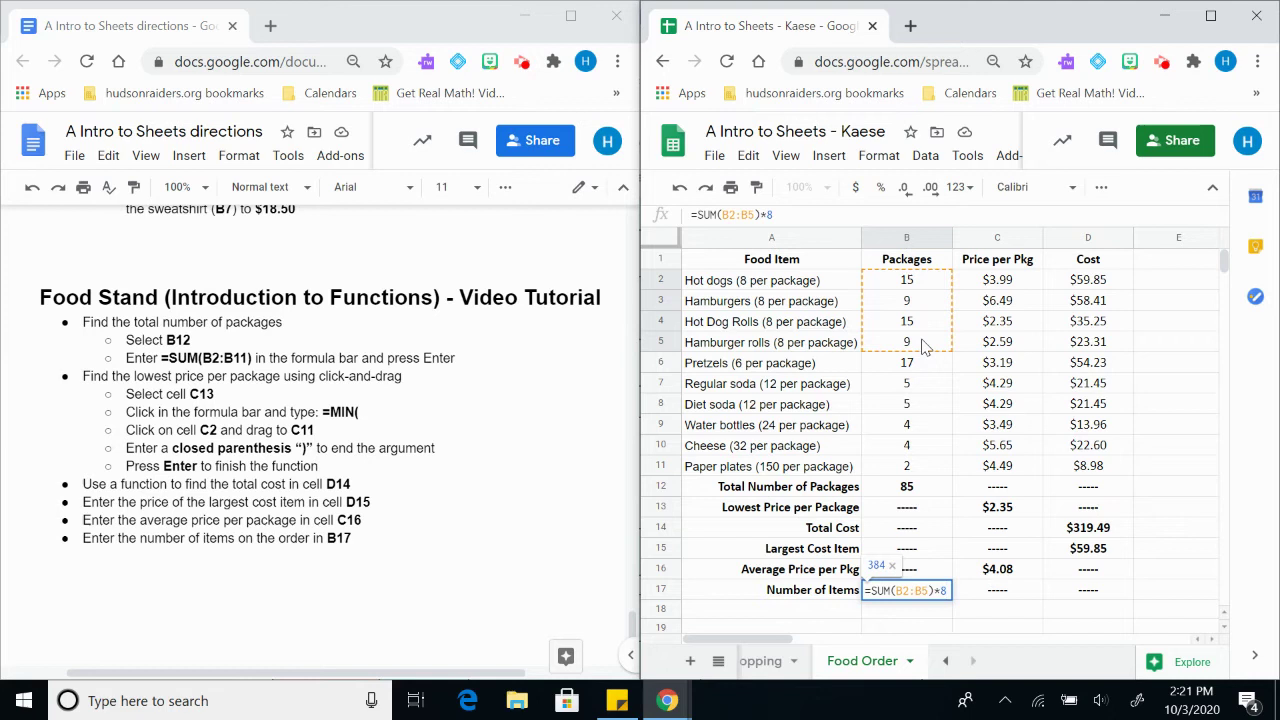
pyautogui.write('+')
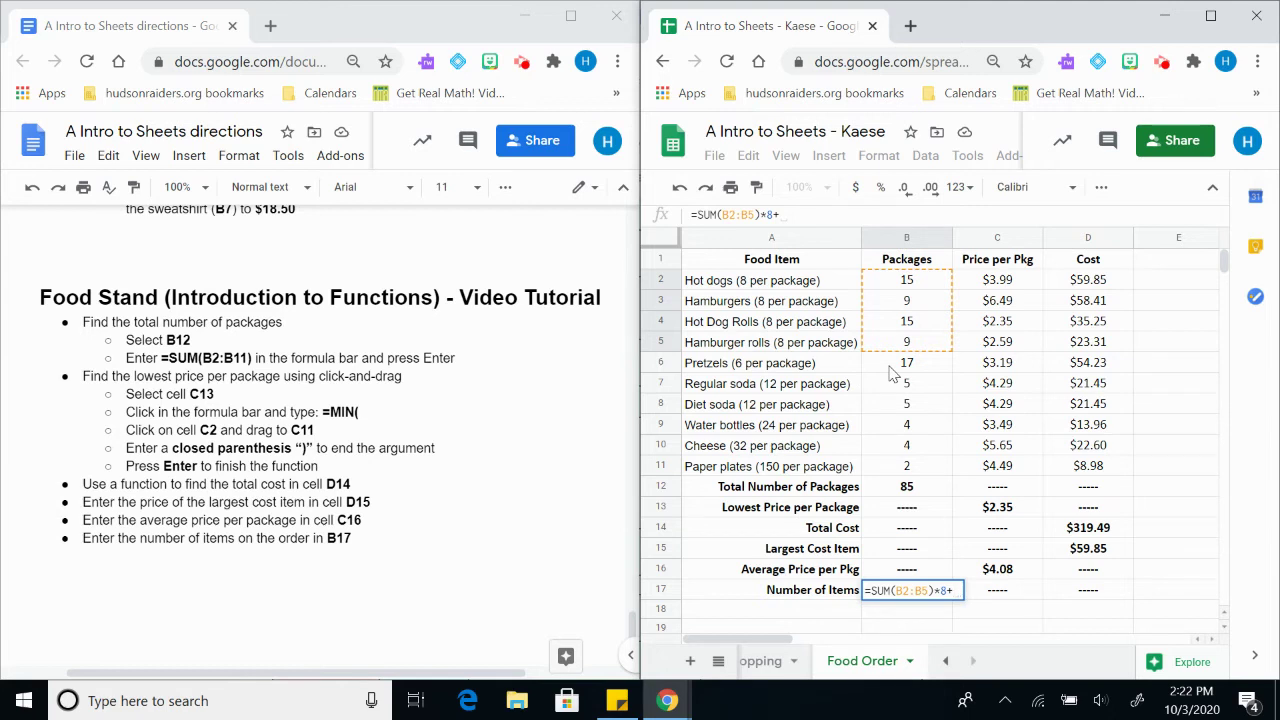
pyautogui.click(893, 372)
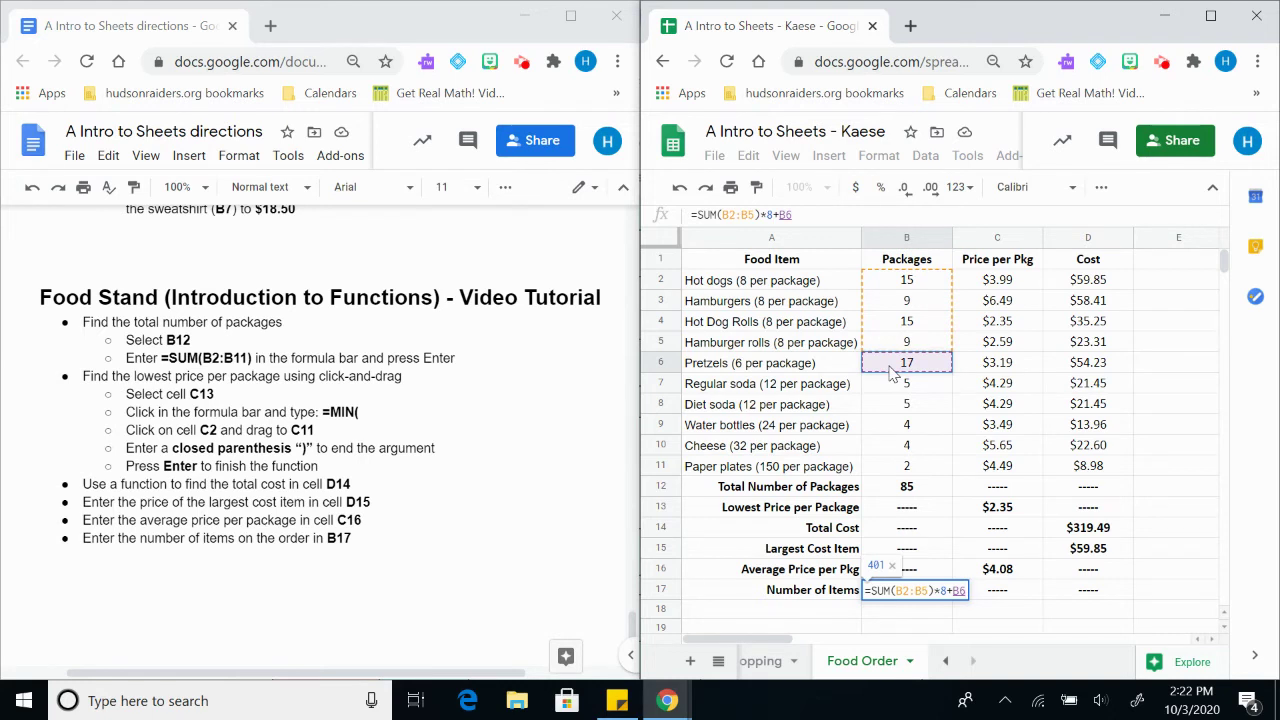
pyautogui.write('*6')
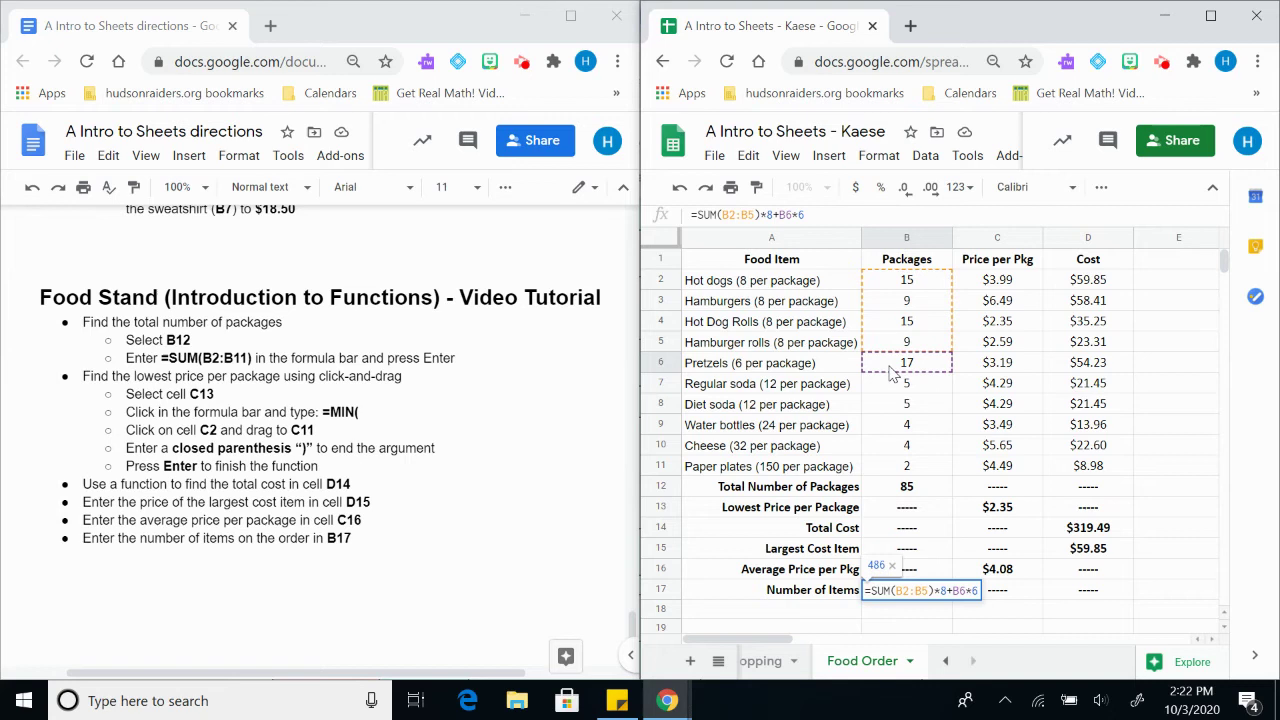
pyautogui.write('+')
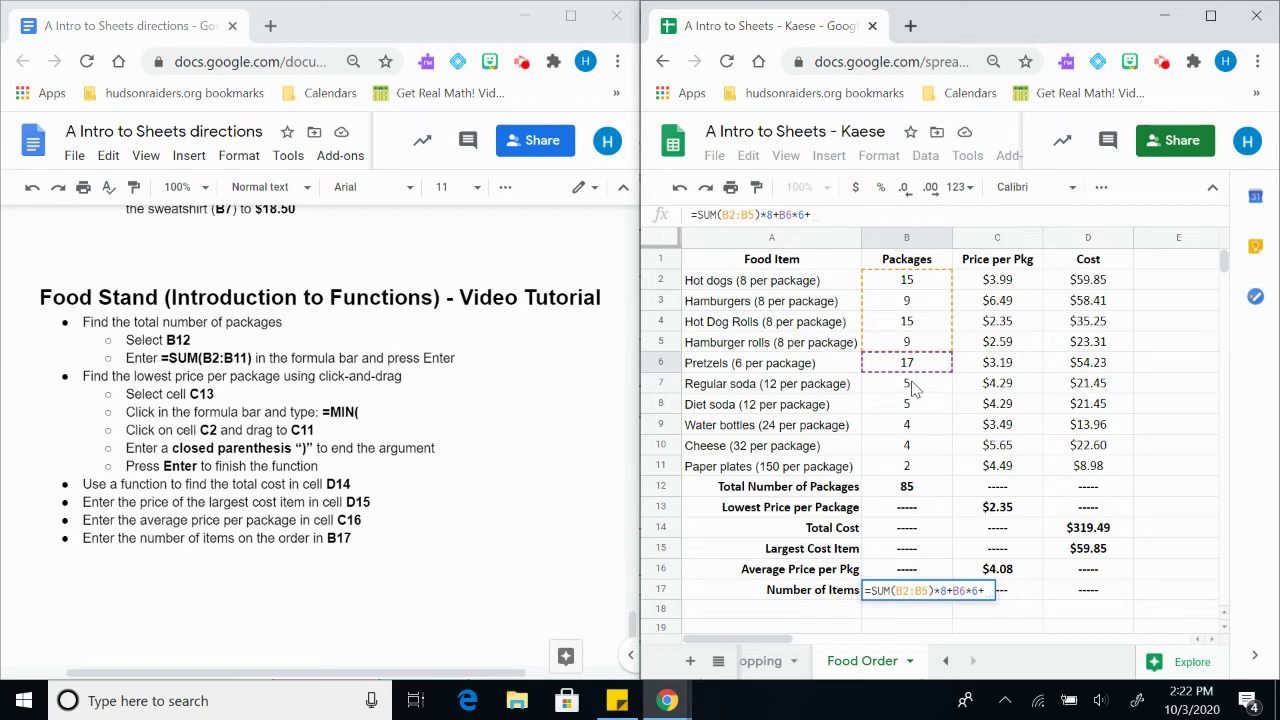
# - Append SUM(B7,B8)*12+ to the B17 formula for the two soda rows
pyautogui.write('SUm')
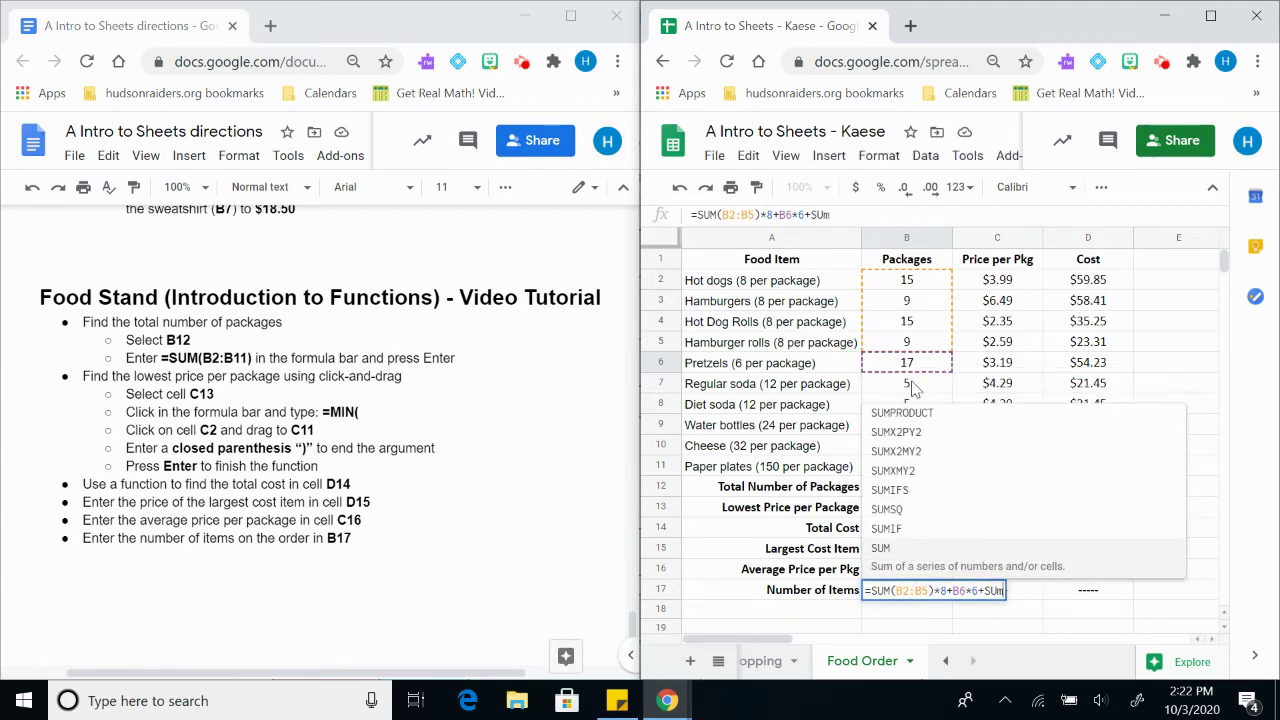
pyautogui.write('(')
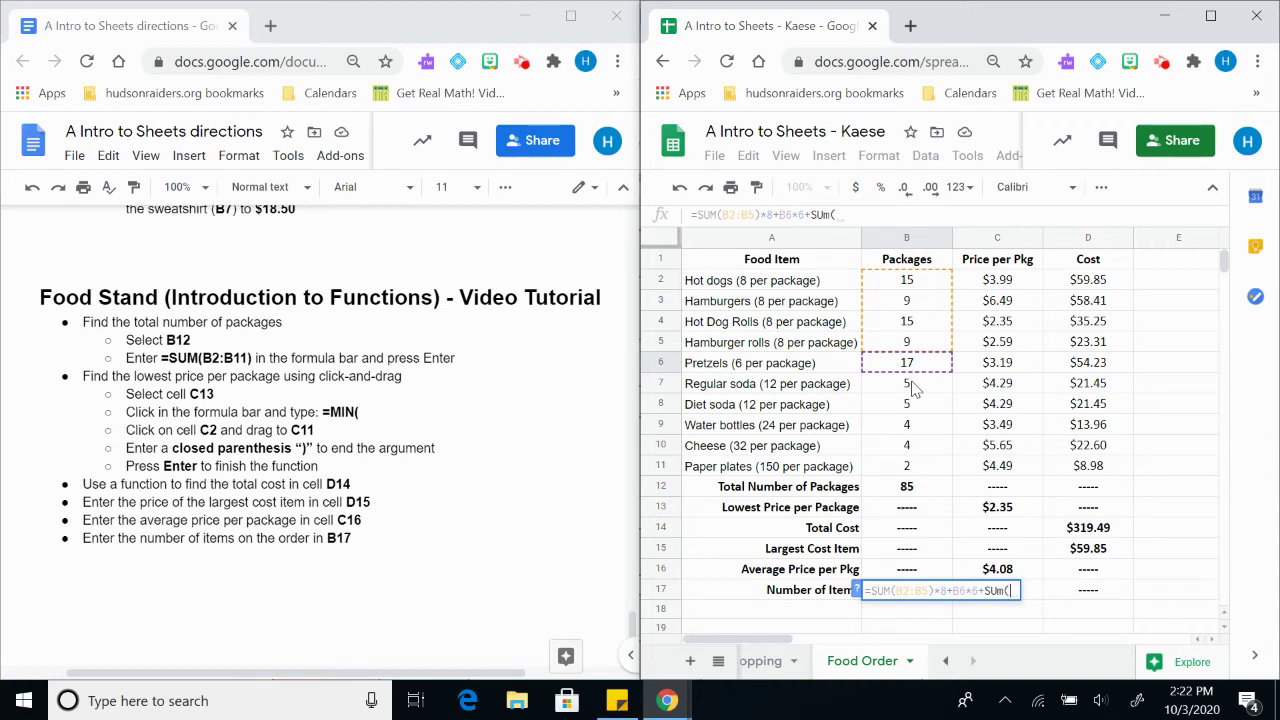
pyautogui.click(912, 386)
pyautogui.write(',')
pyautogui.click(903, 410)
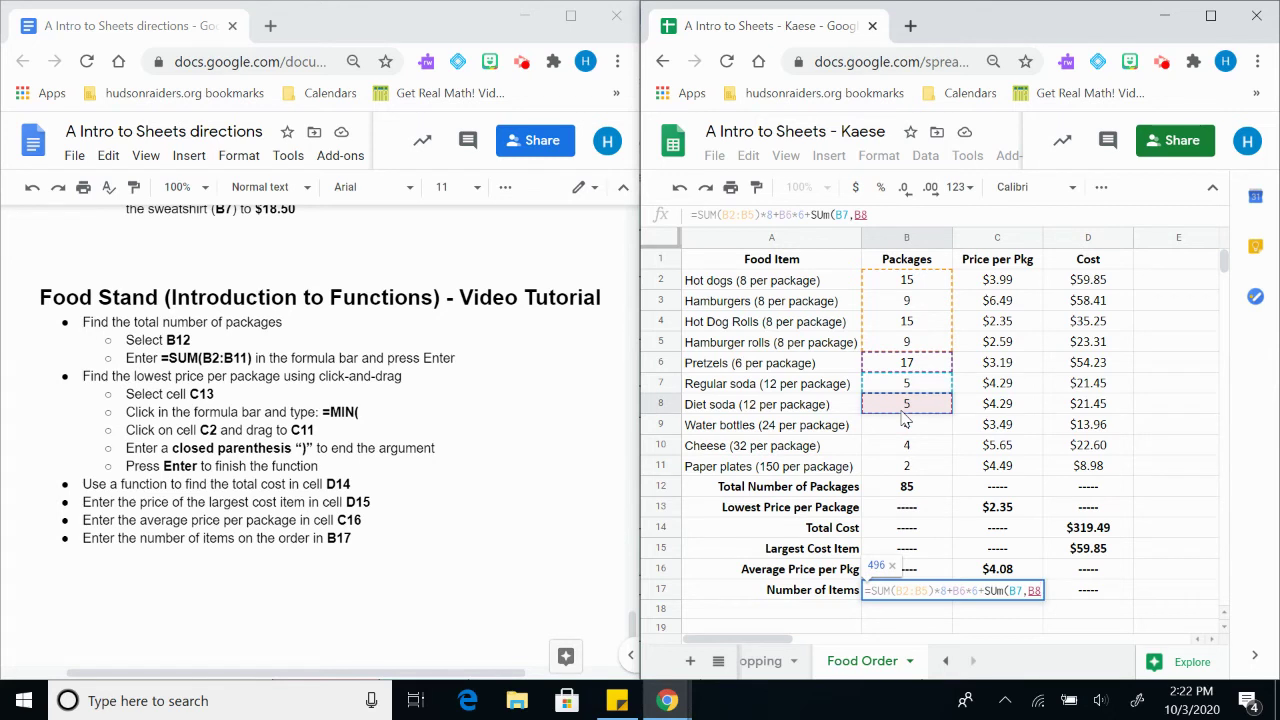
pyautogui.write(')')
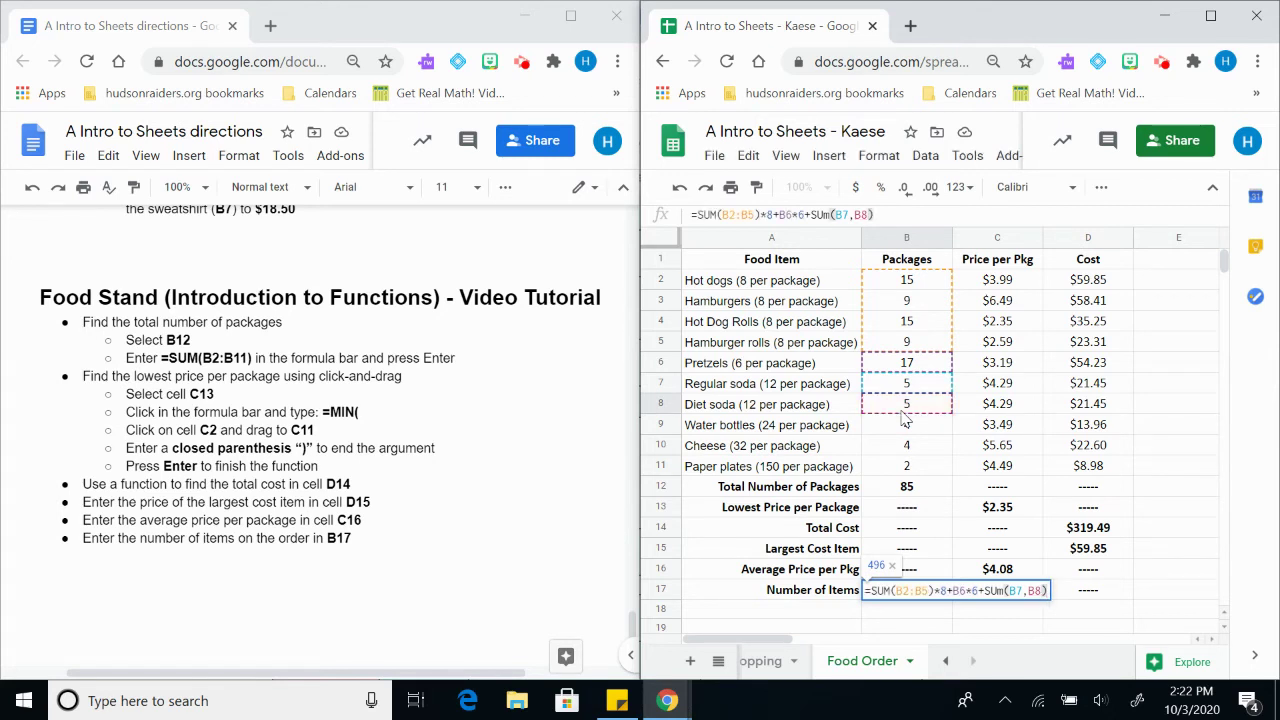
pyautogui.write('*12')
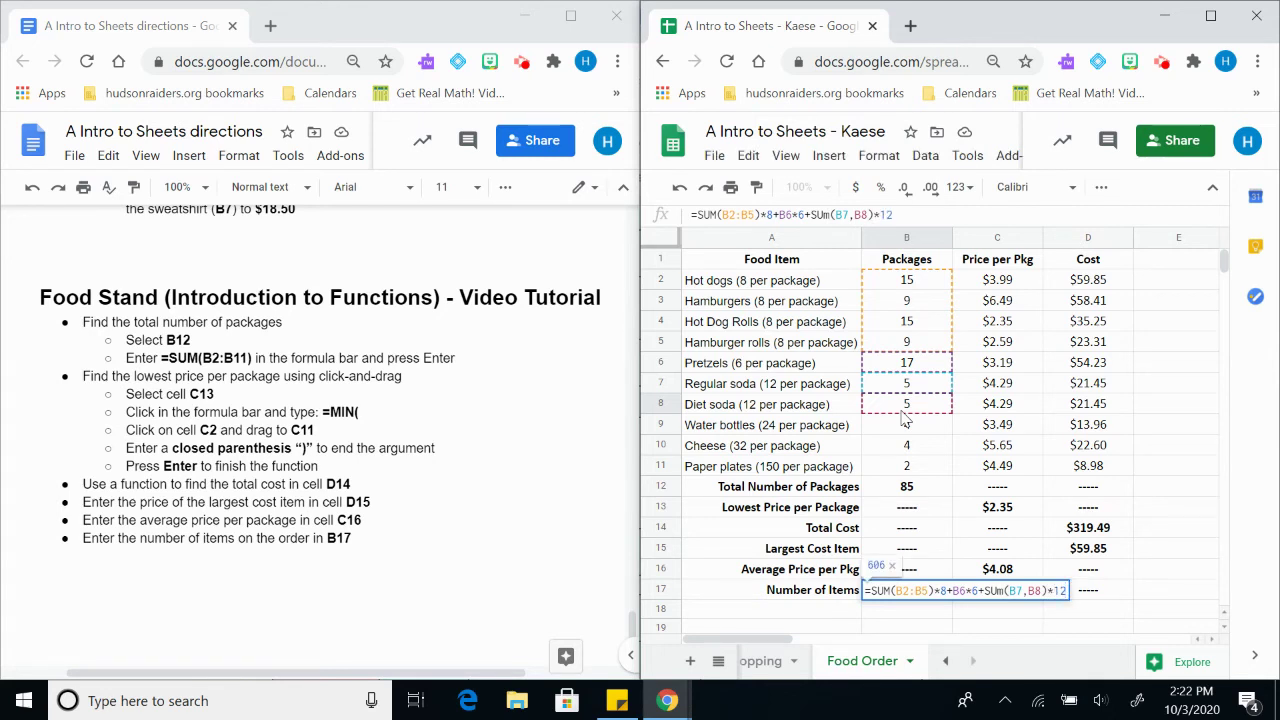
pyautogui.write('+')
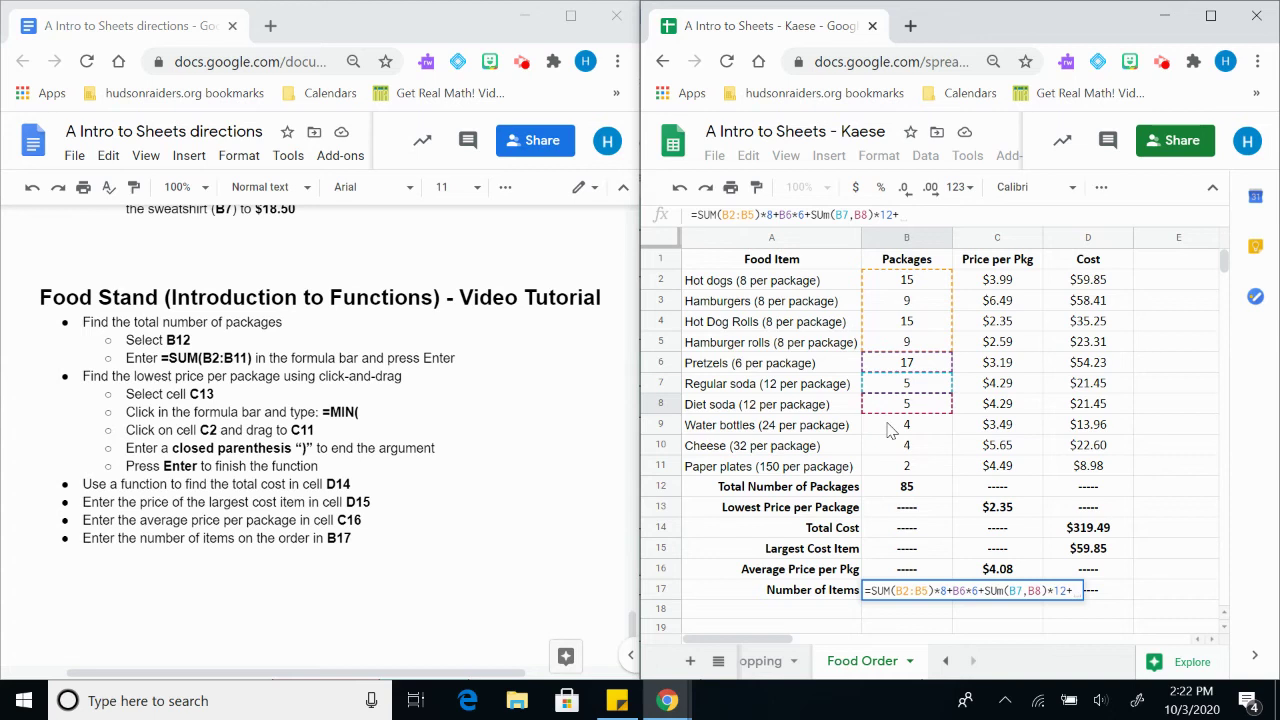
# - Finish B17 with B9*24+B10*32+B11*150 and commit it, showing 1130 items
pyautogui.click(888, 429)
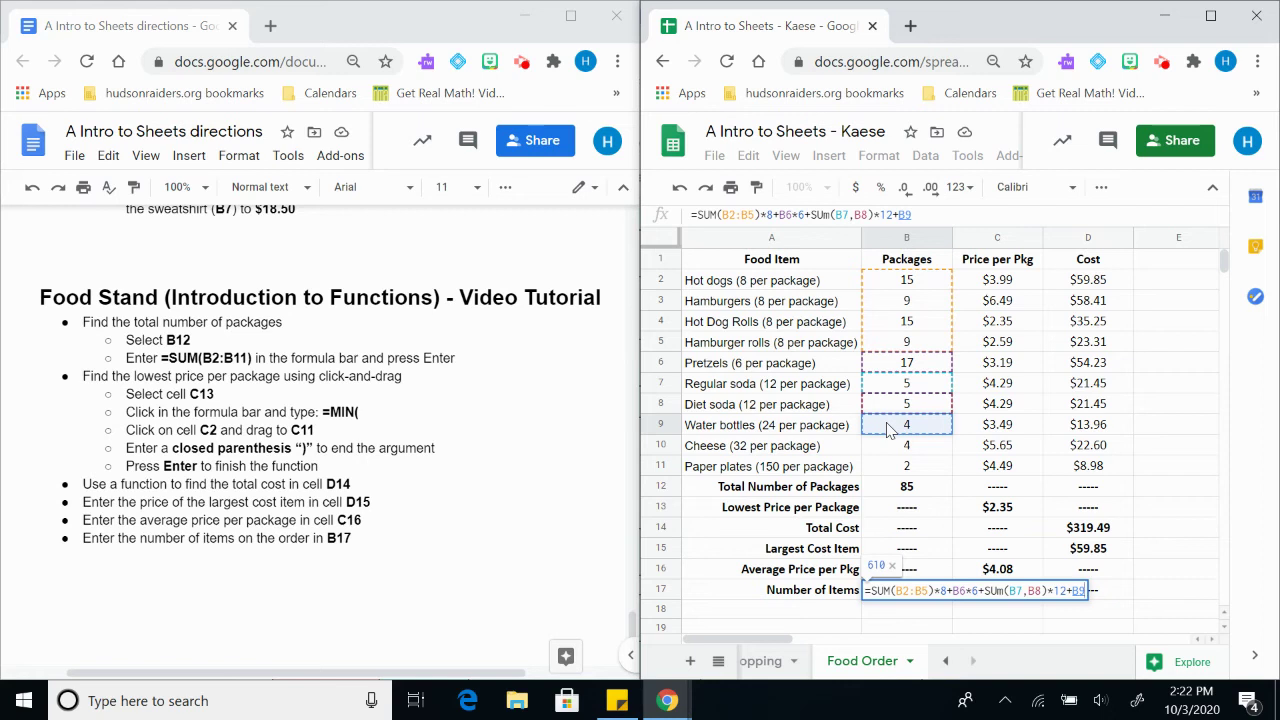
pyautogui.write('*24')
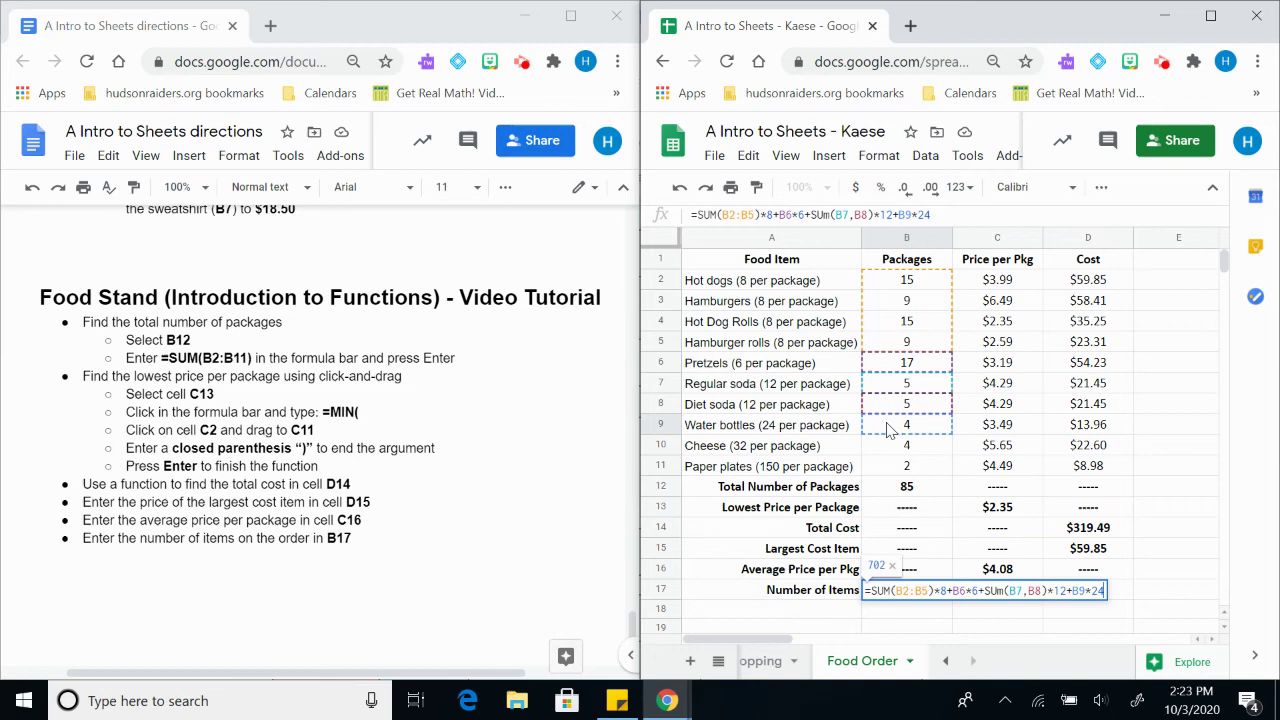
pyautogui.write('+')
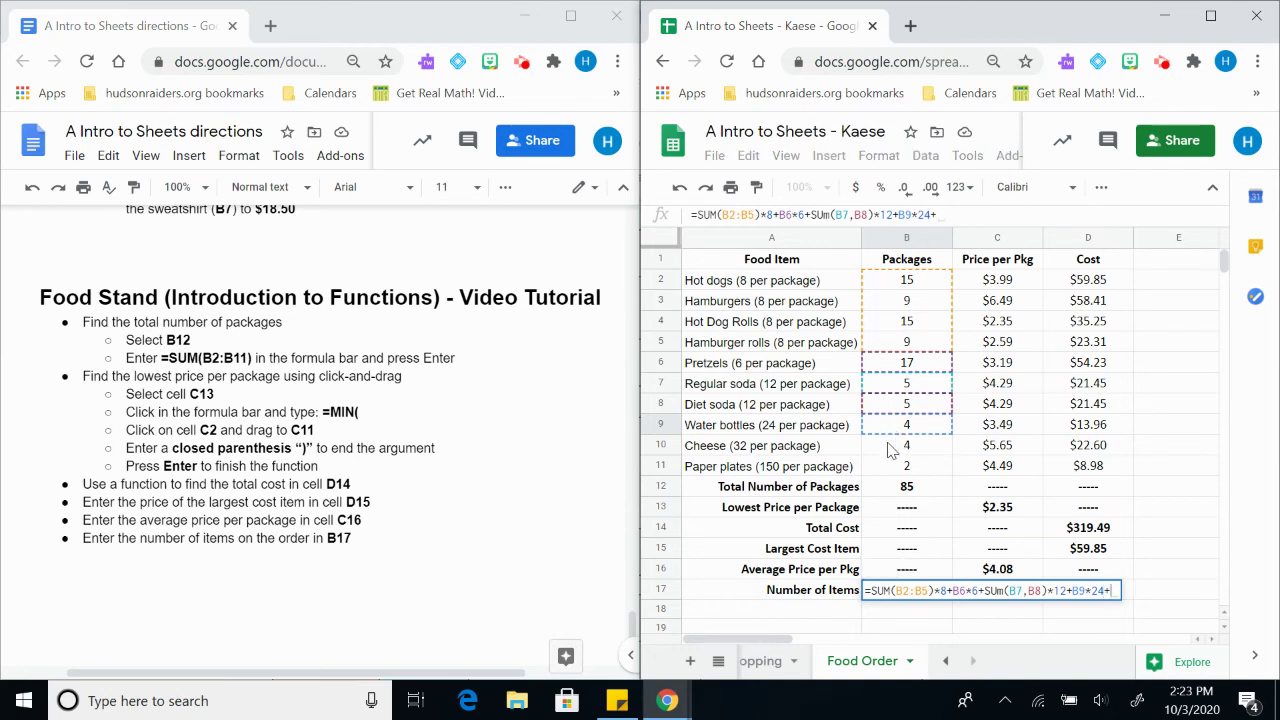
pyautogui.click(892, 451)
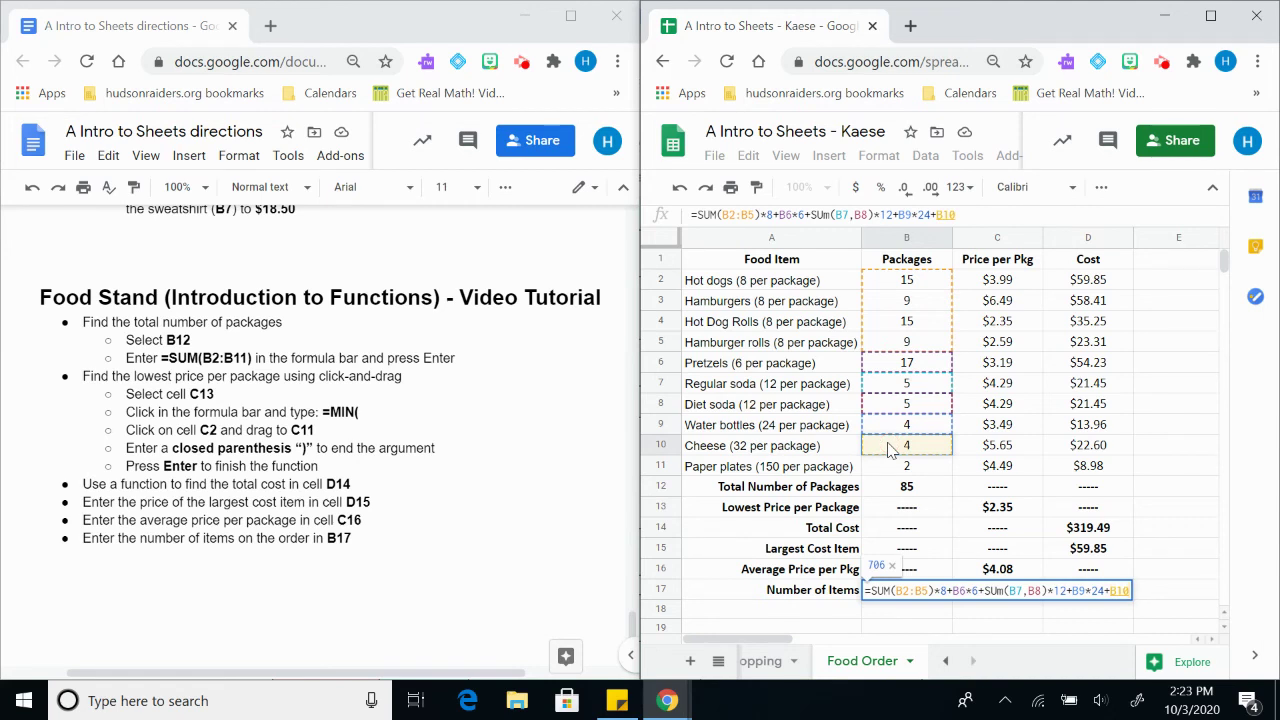
pyautogui.write('*32')
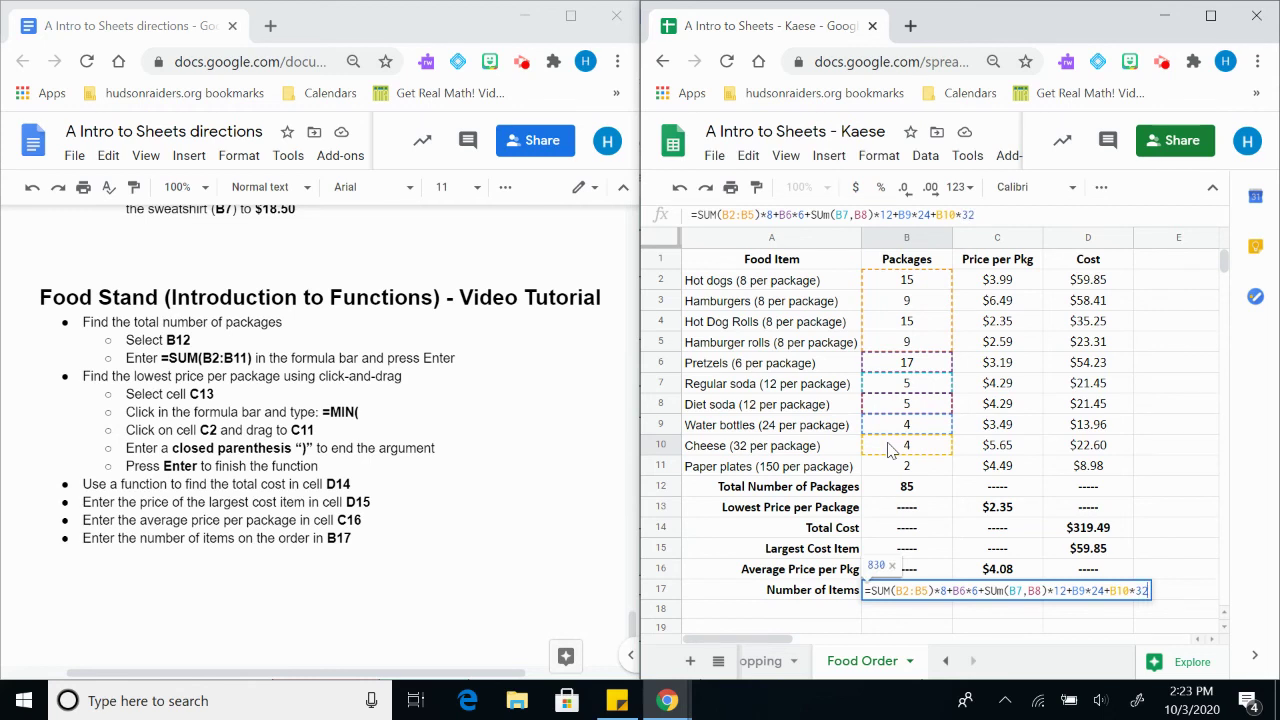
pyautogui.write('+')
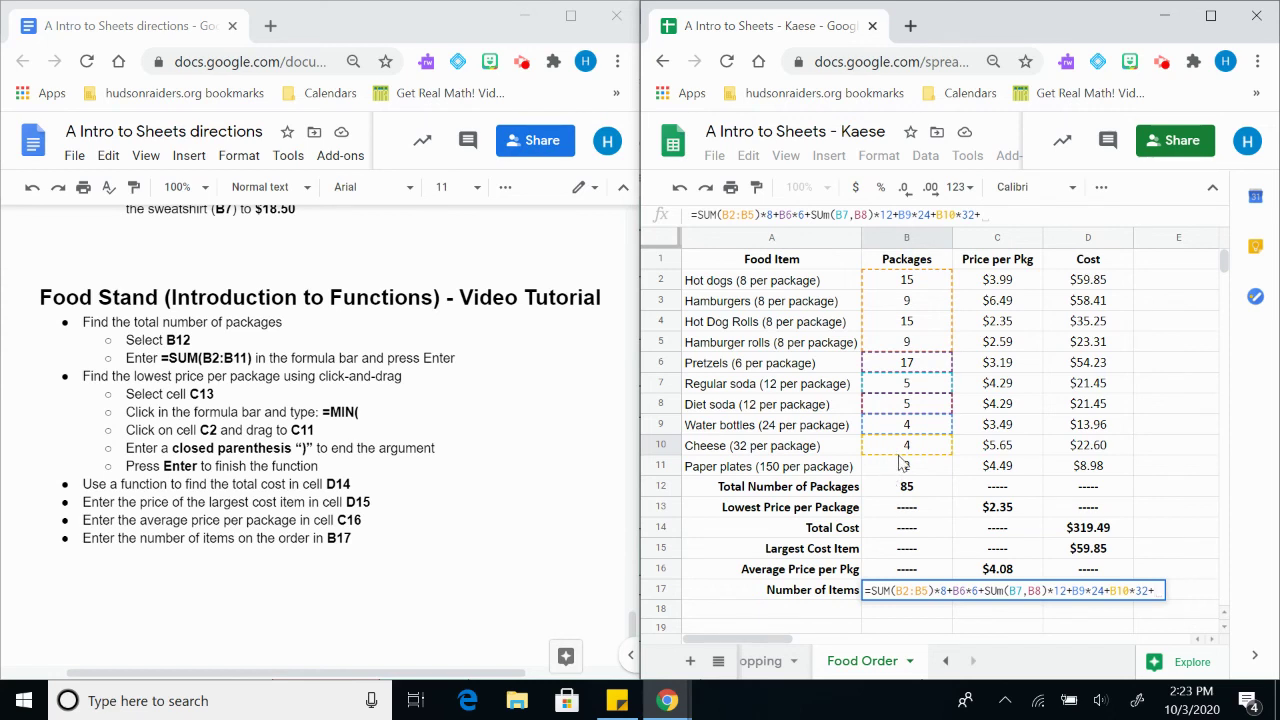
pyautogui.click(900, 468)
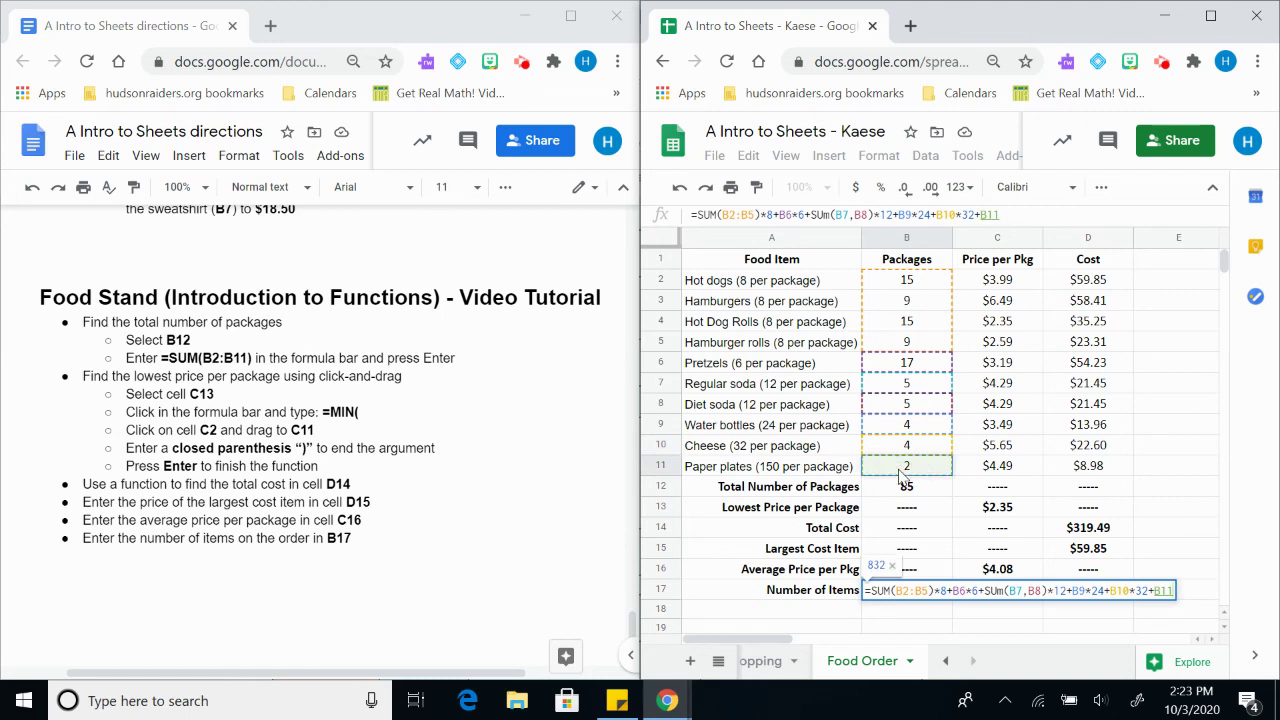
pyautogui.write('*')
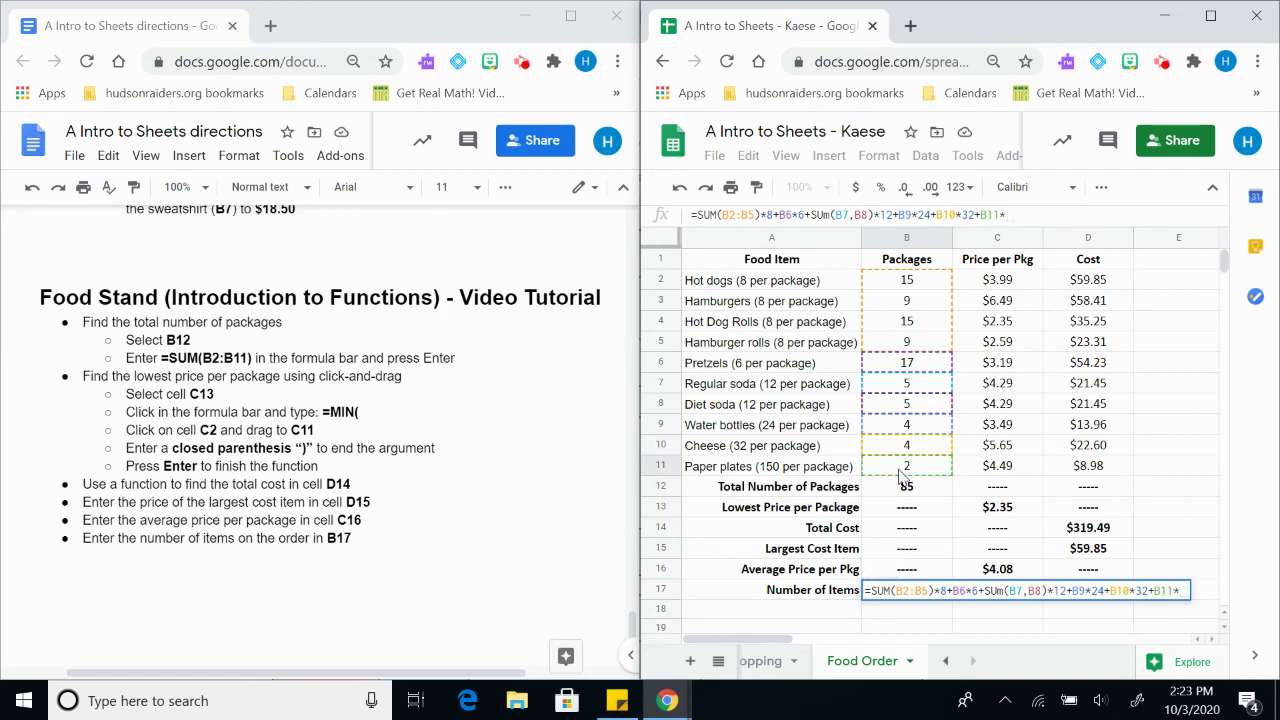
pyautogui.write('150')
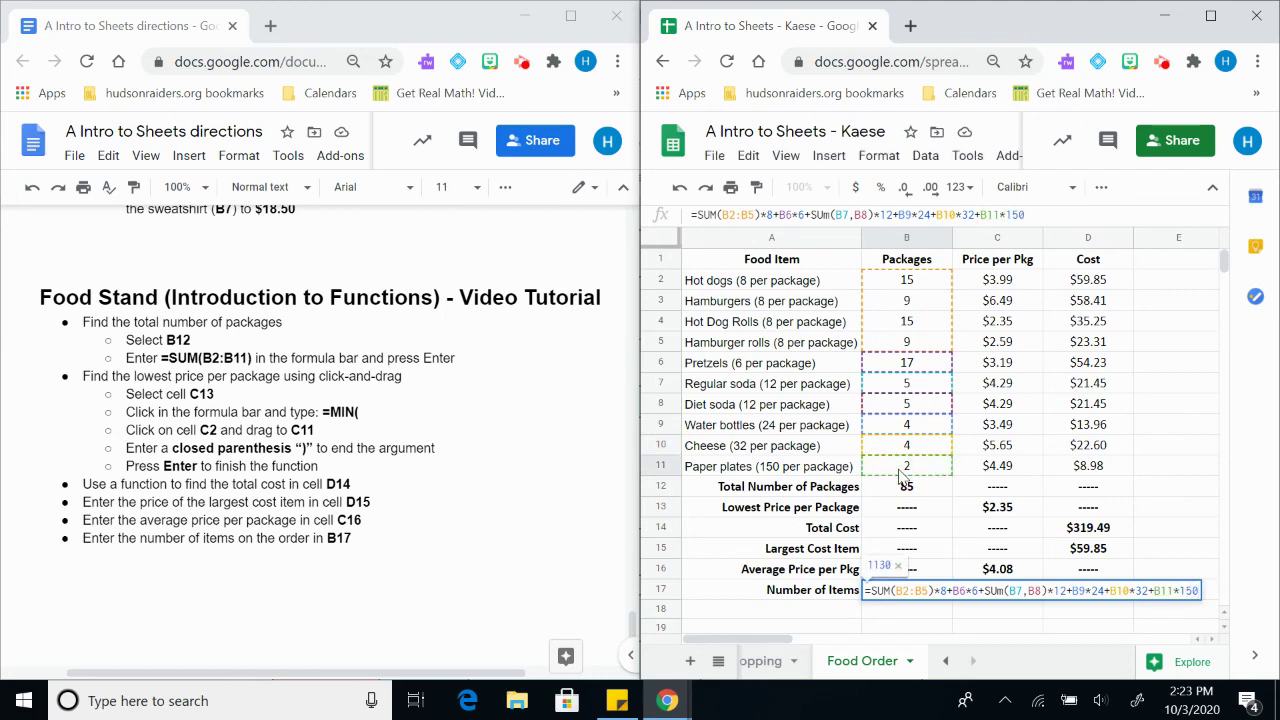
pyautogui.press('Return')
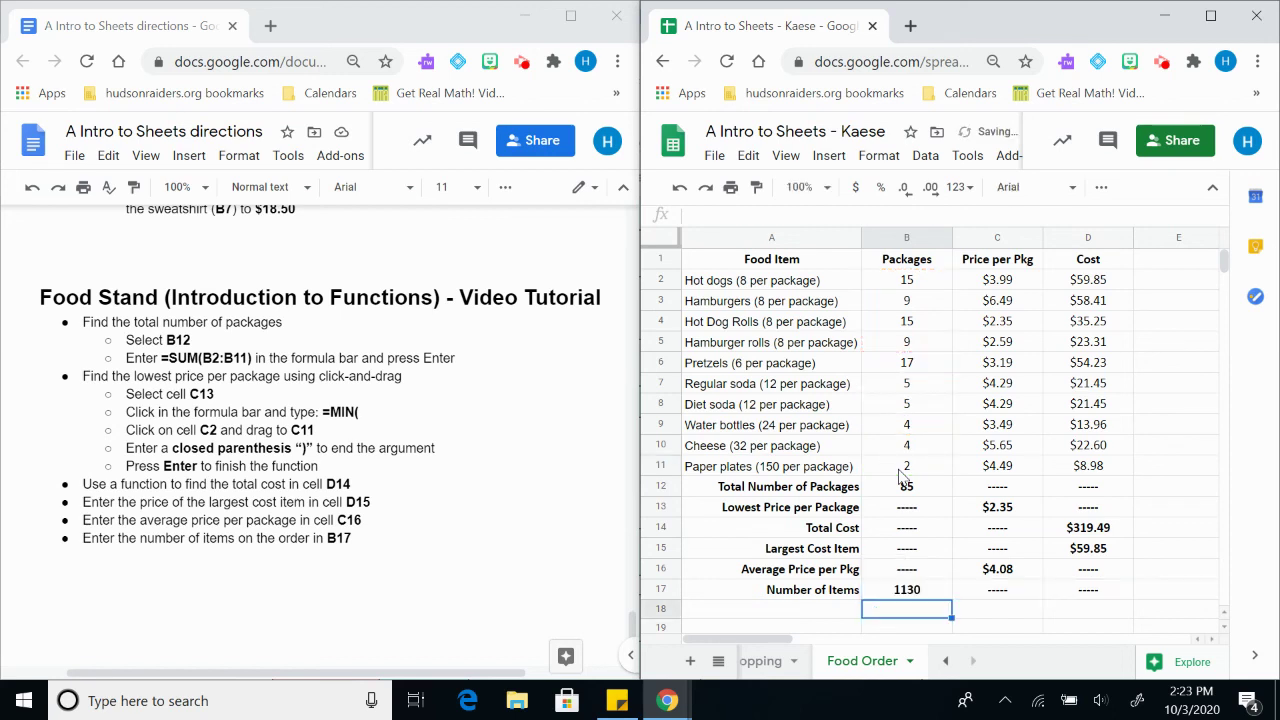